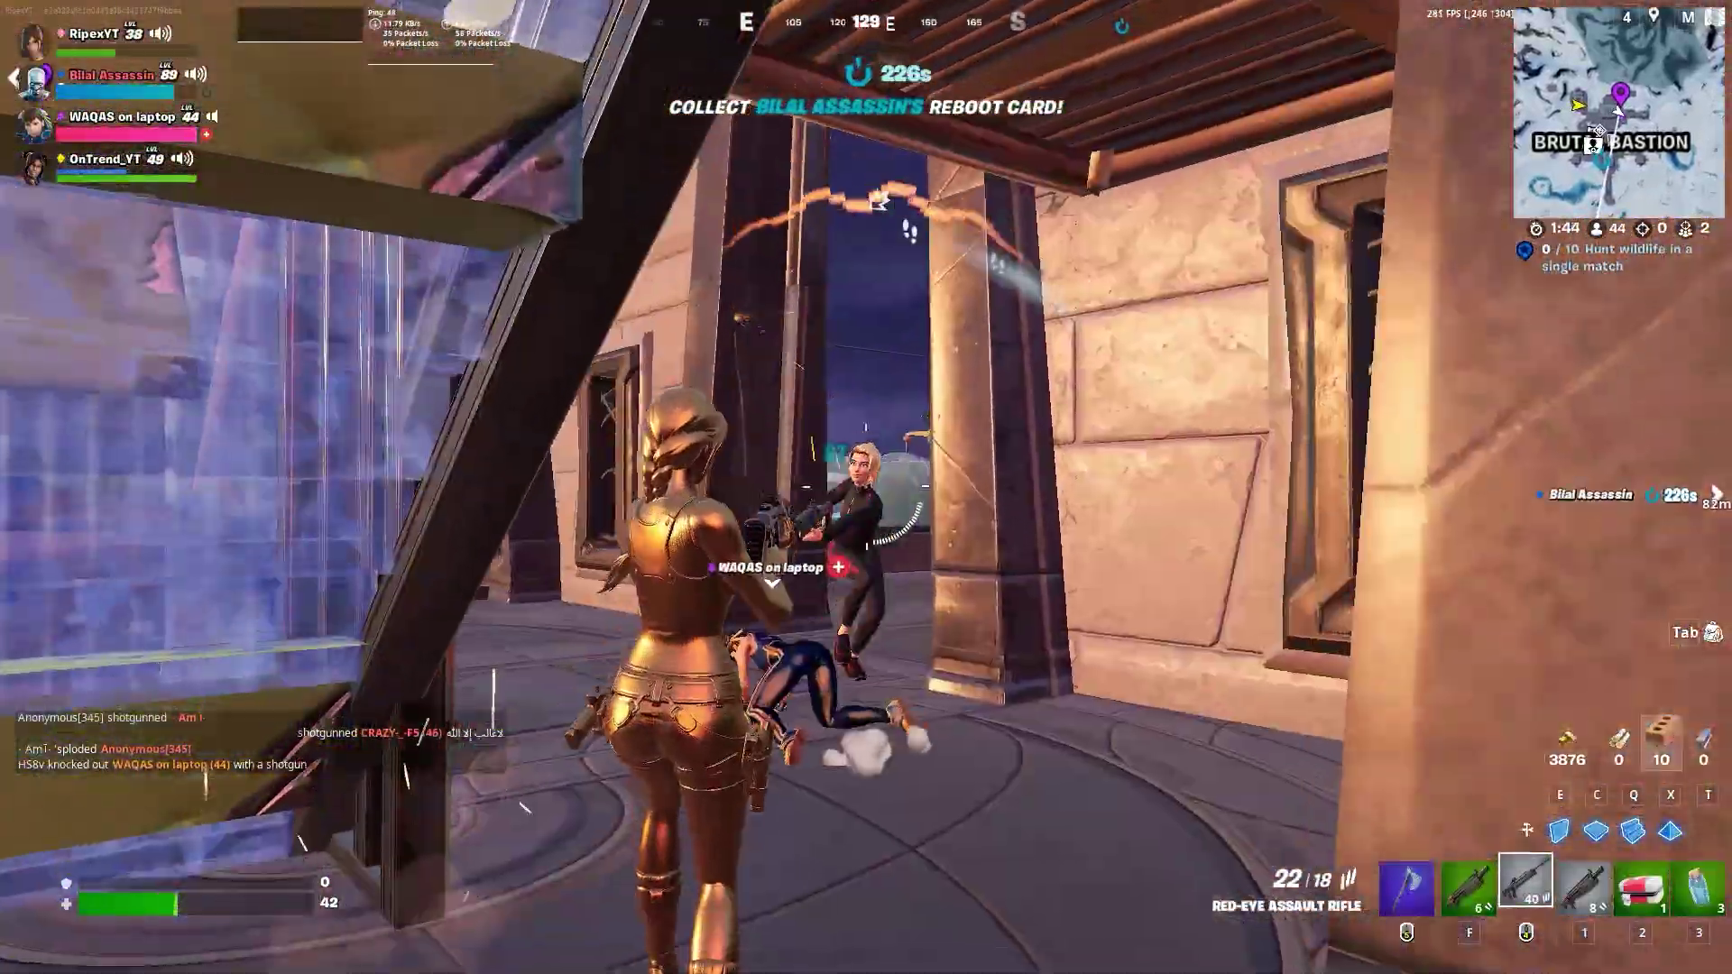
left_click(866, 487)
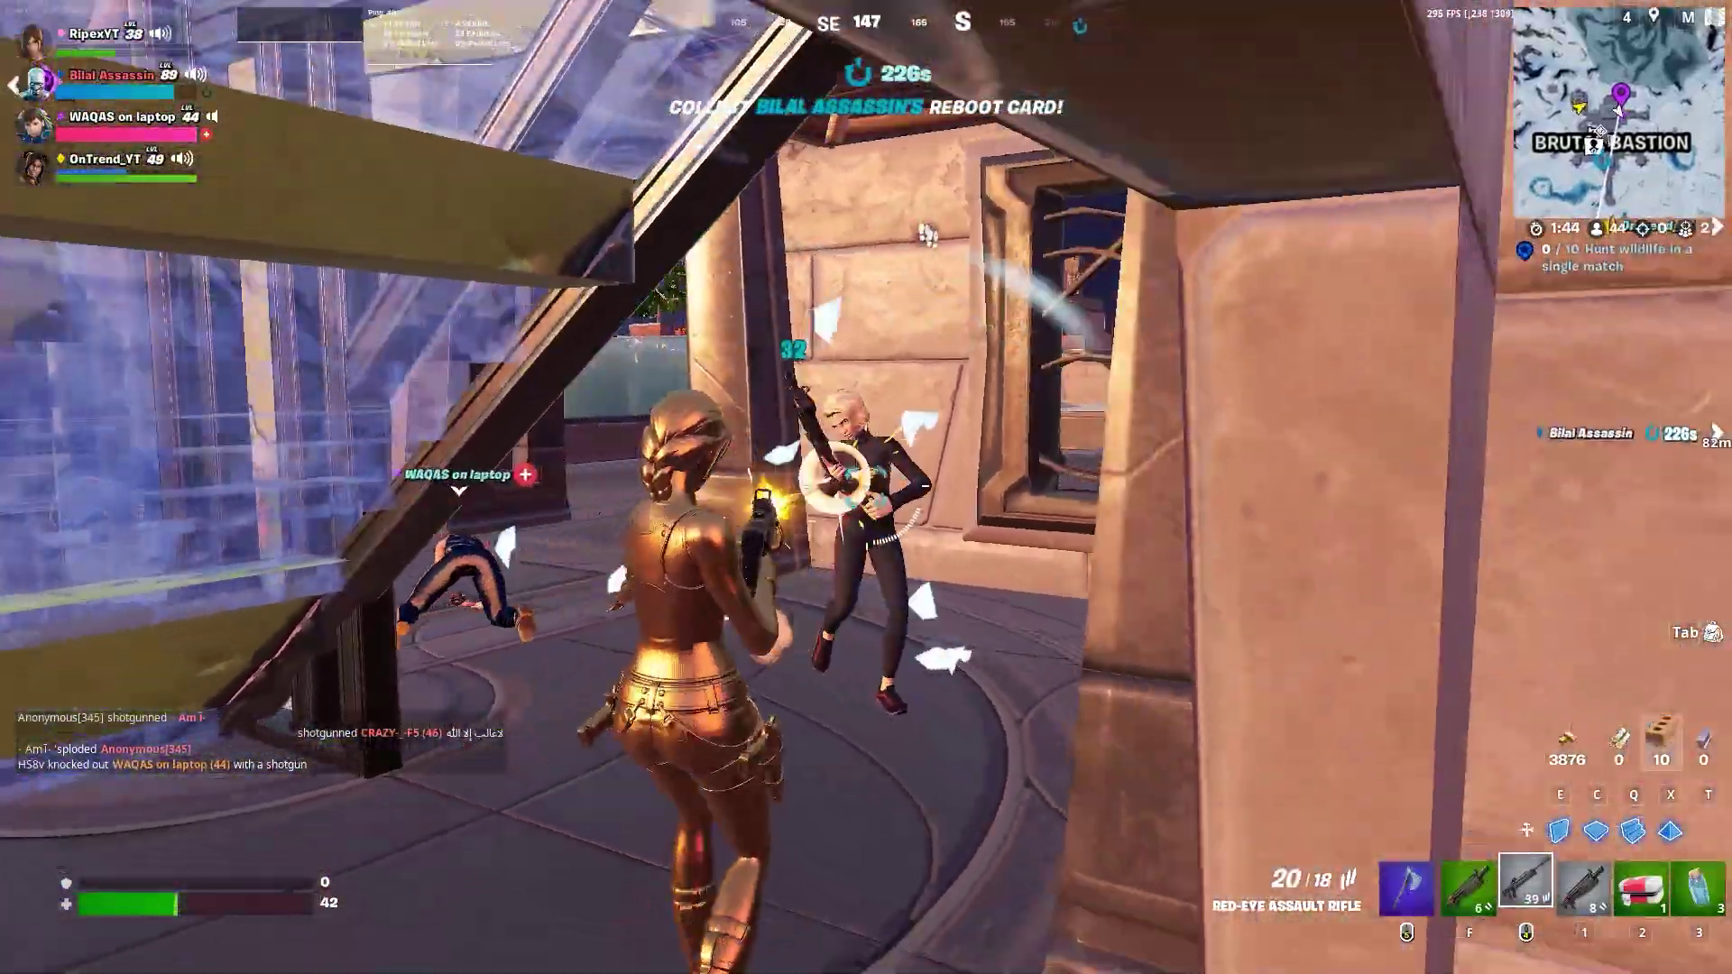
key("f")
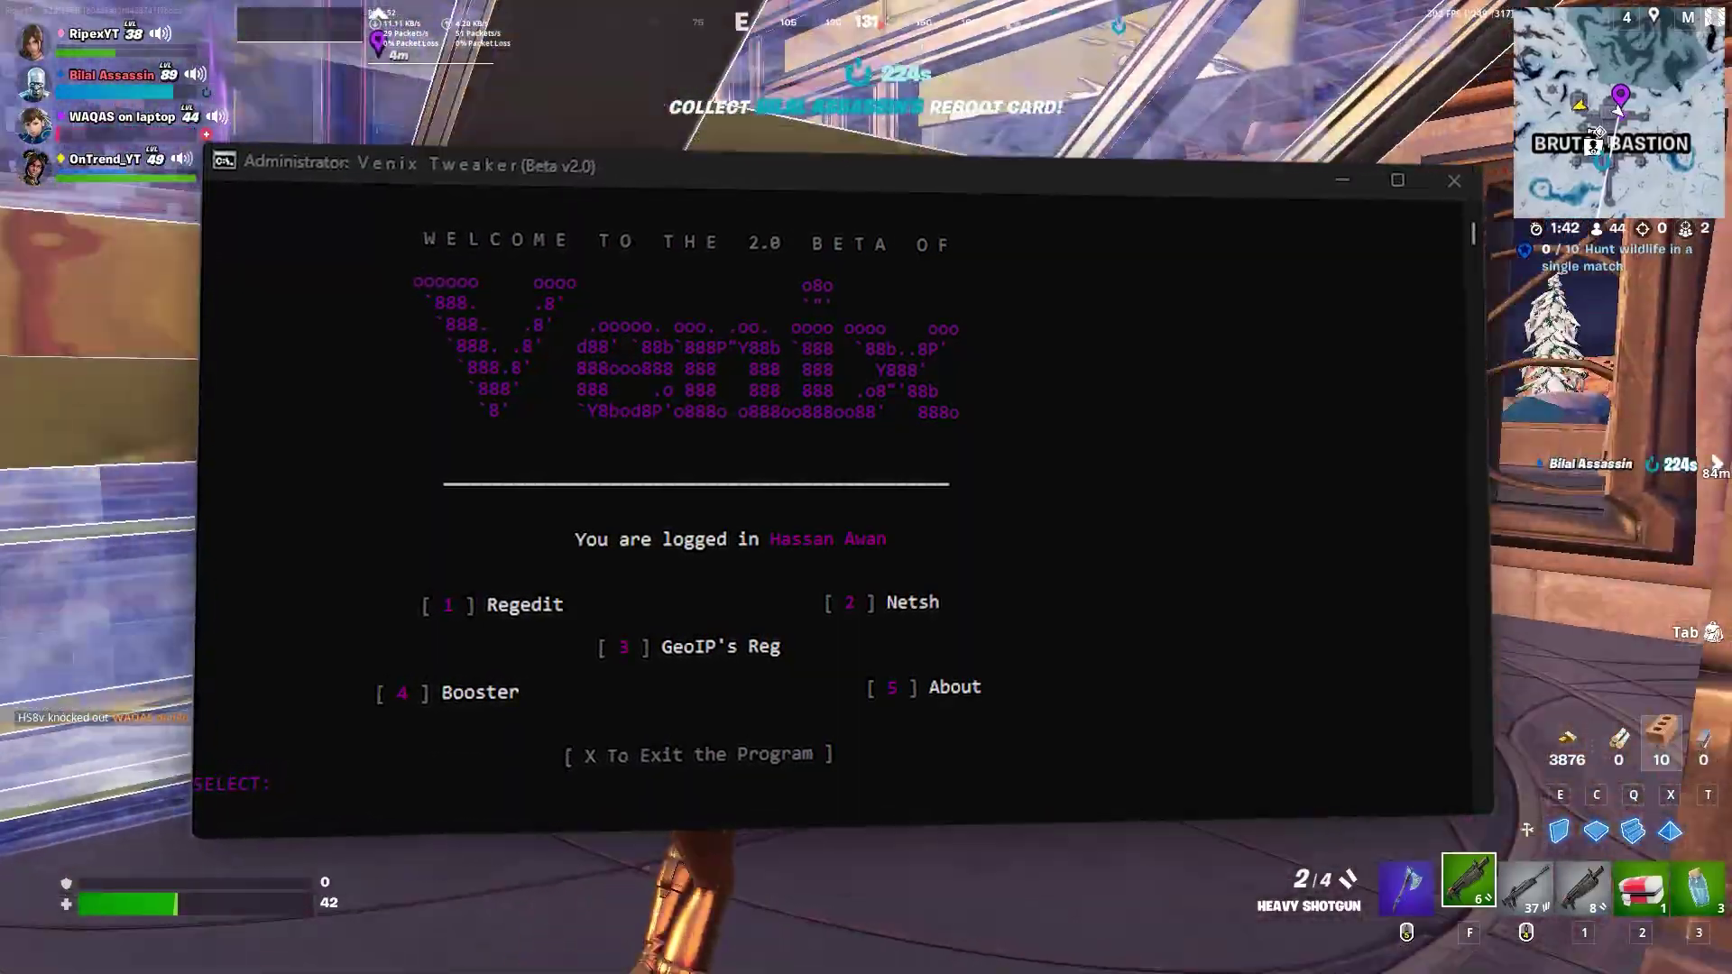
left_click(866, 488)
left_click(866, 488)
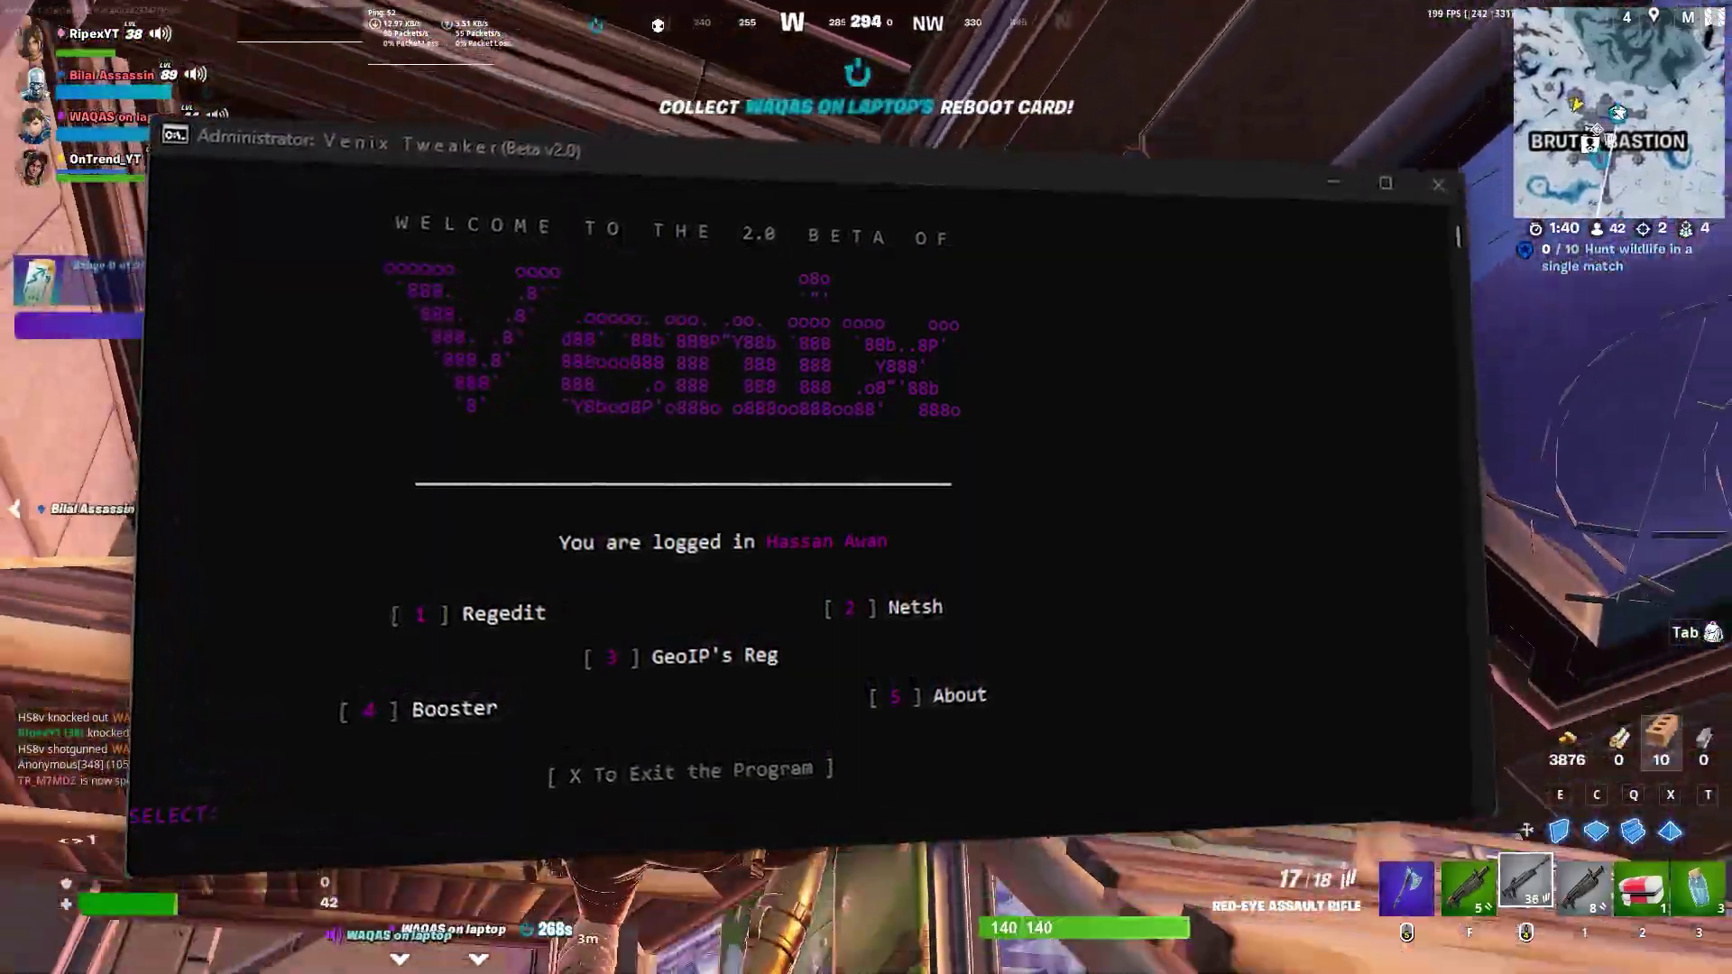
key("f")
key("r")
key("alt")
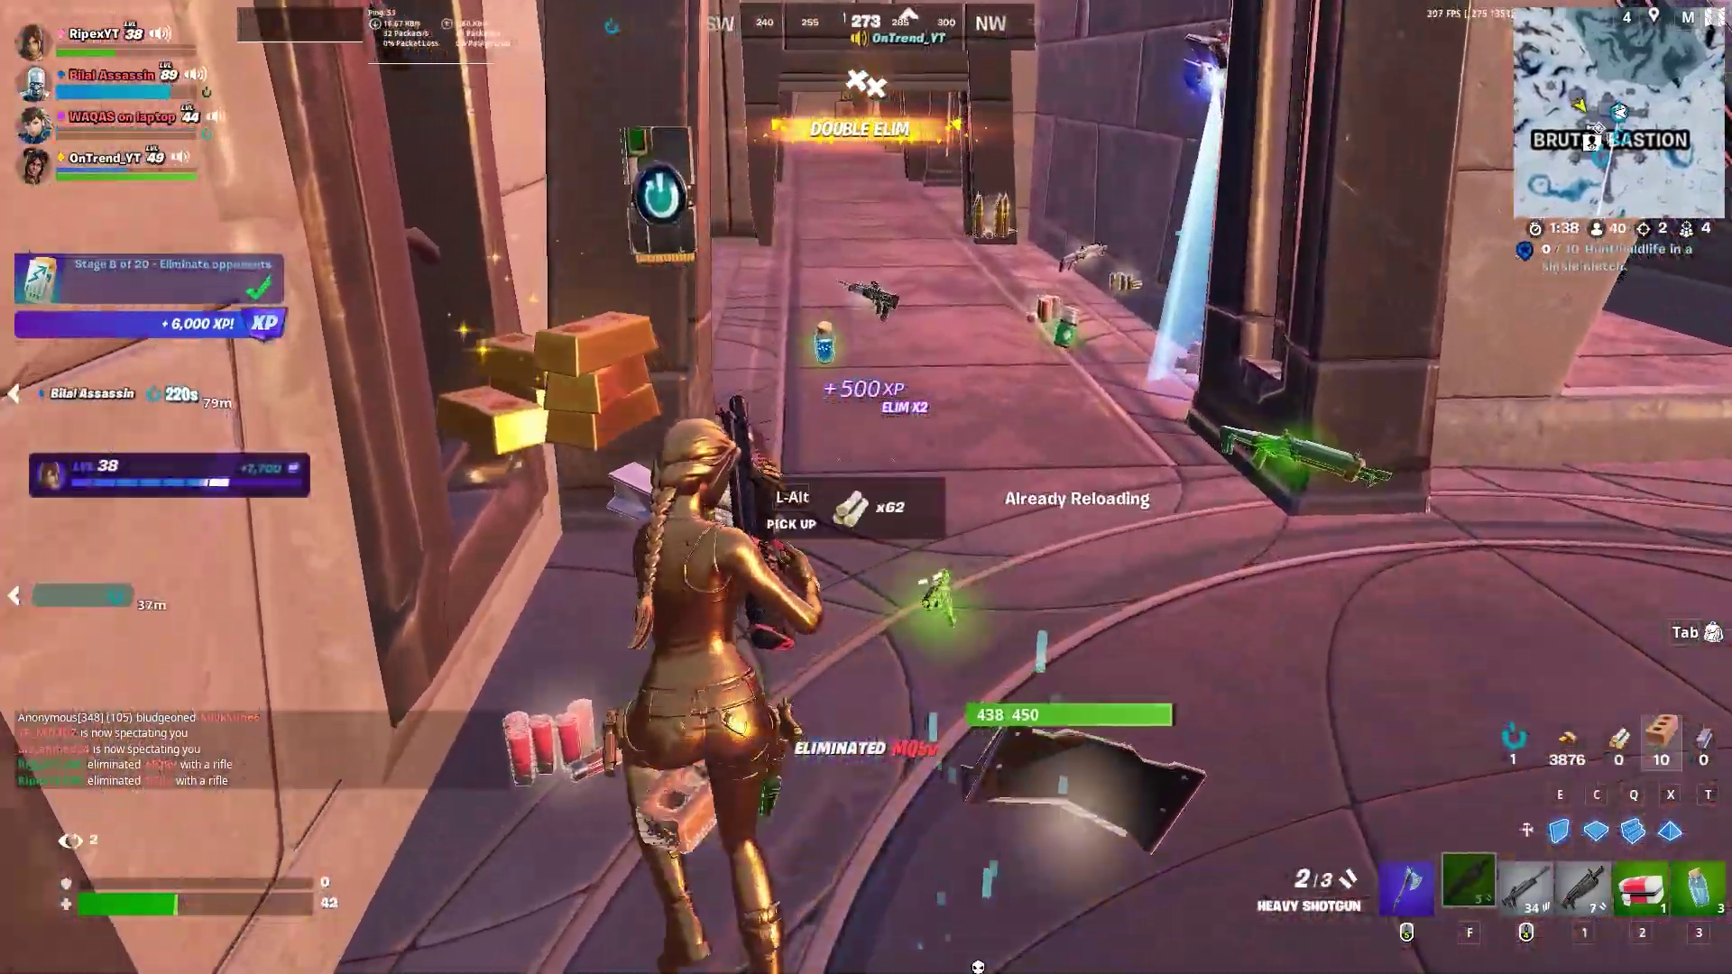
key("alt")
key("w")
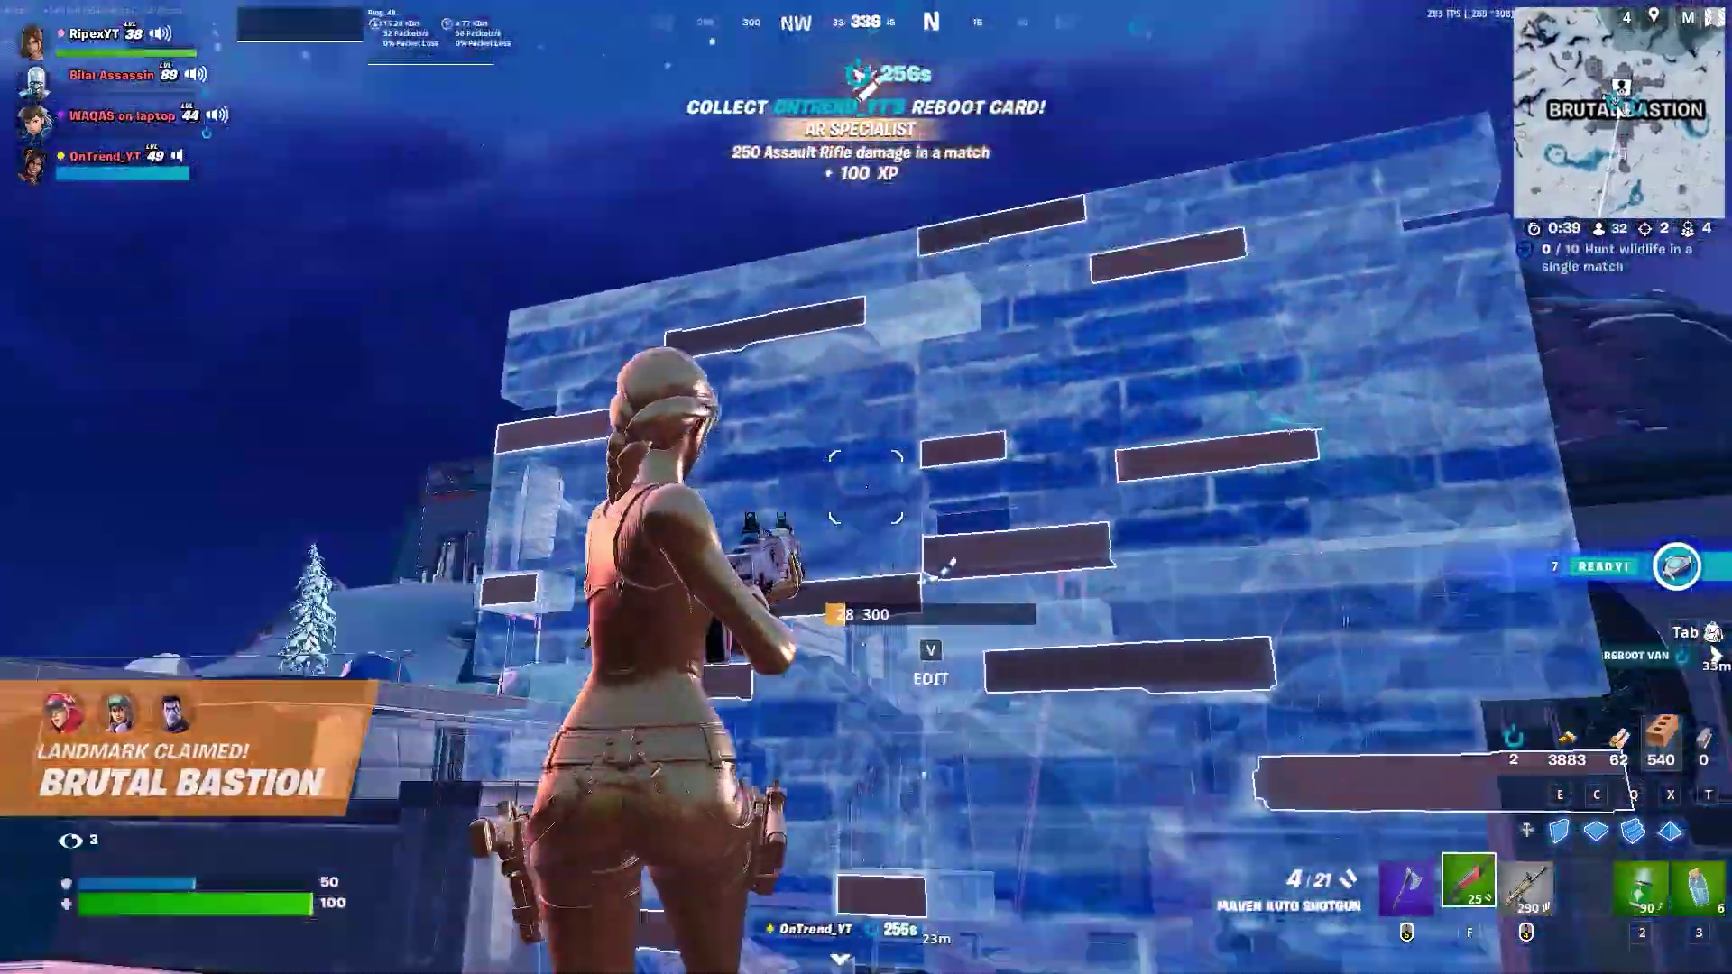
key("4")
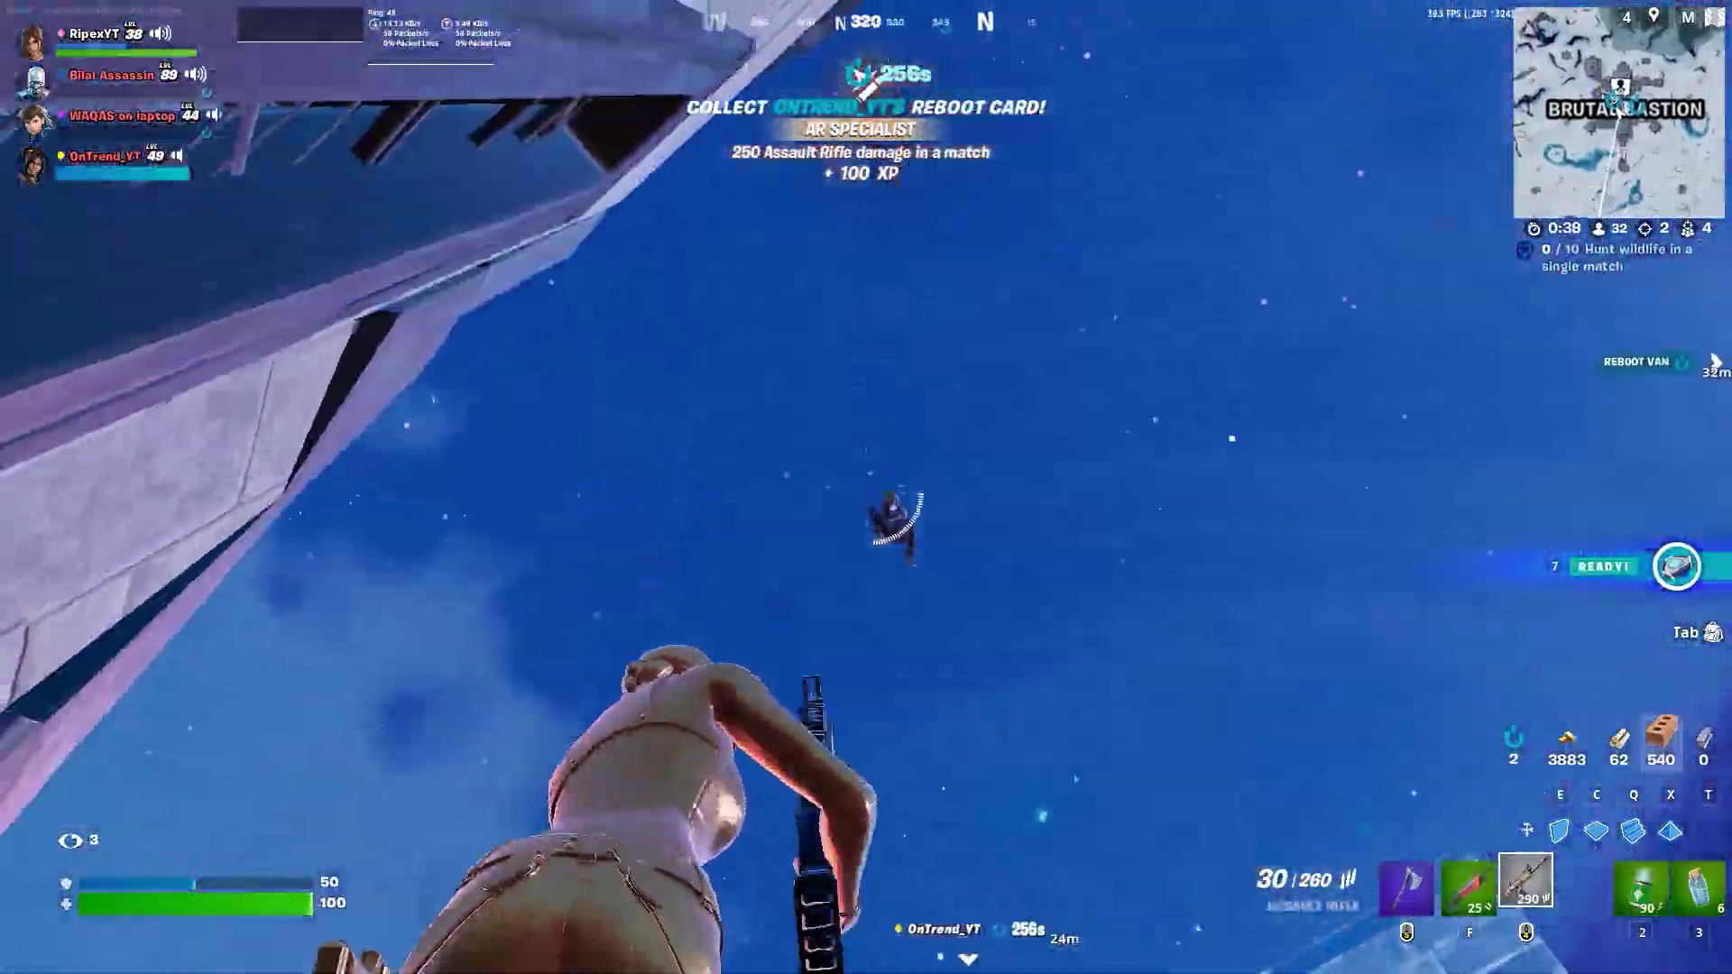
left_click(866, 488)
left_click(866, 487)
key("f")
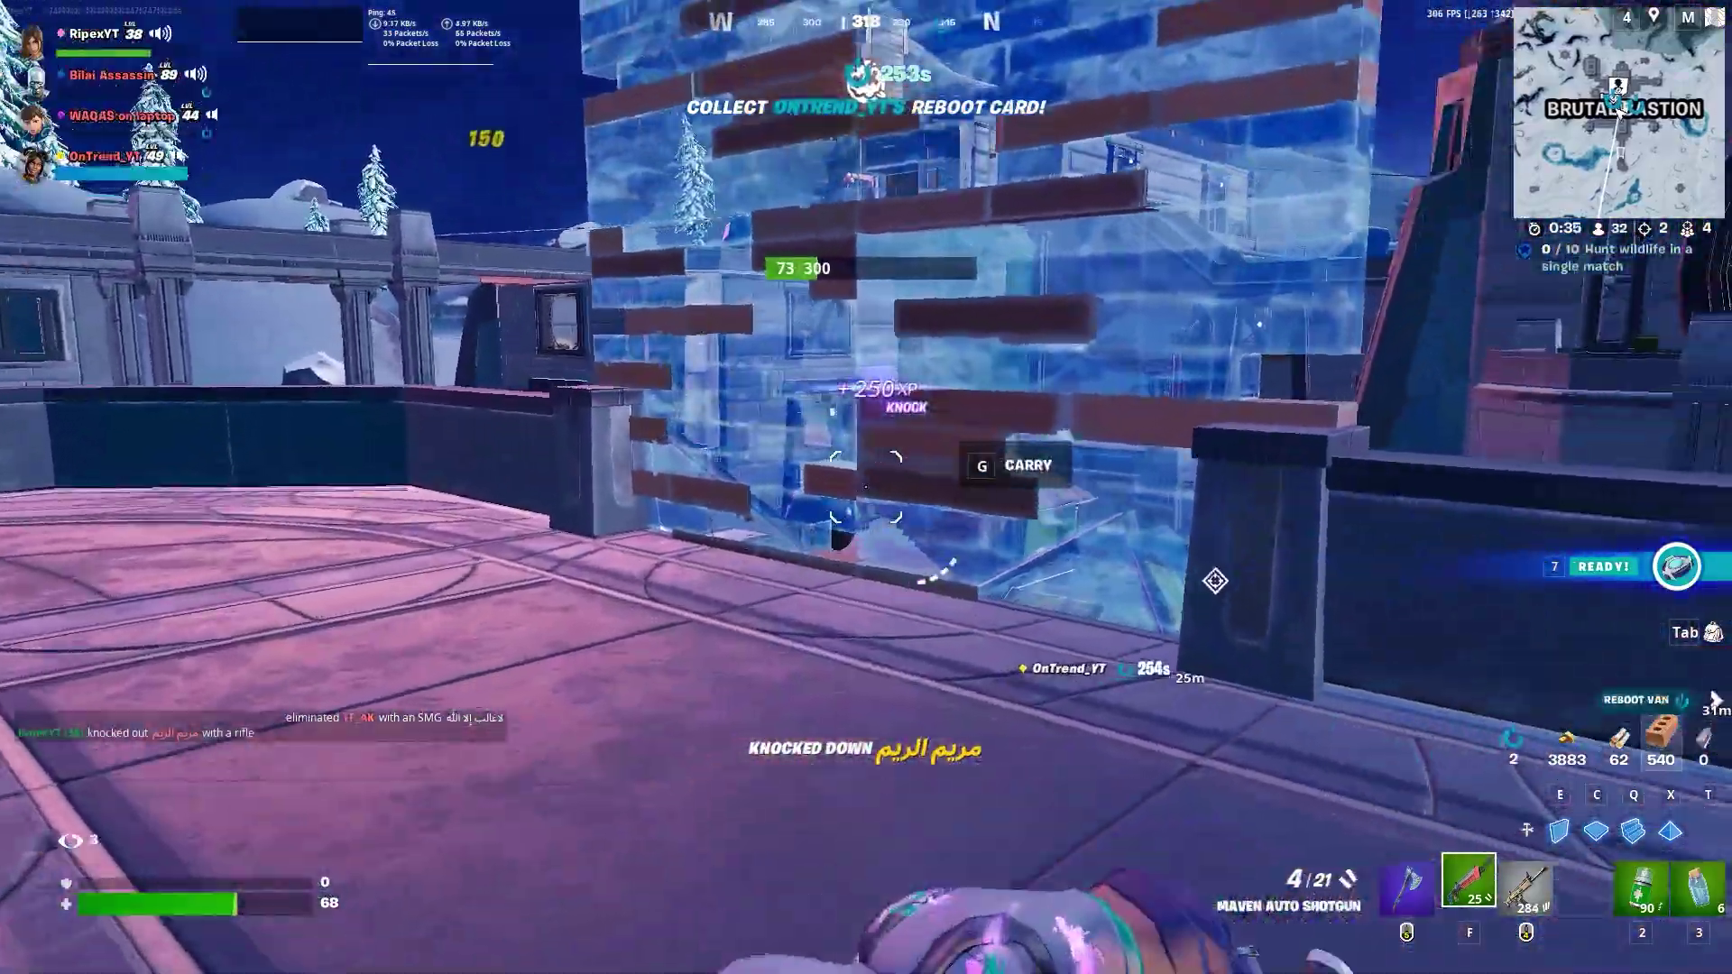
key("w")
left_click(866, 487)
key("4")
key("w")
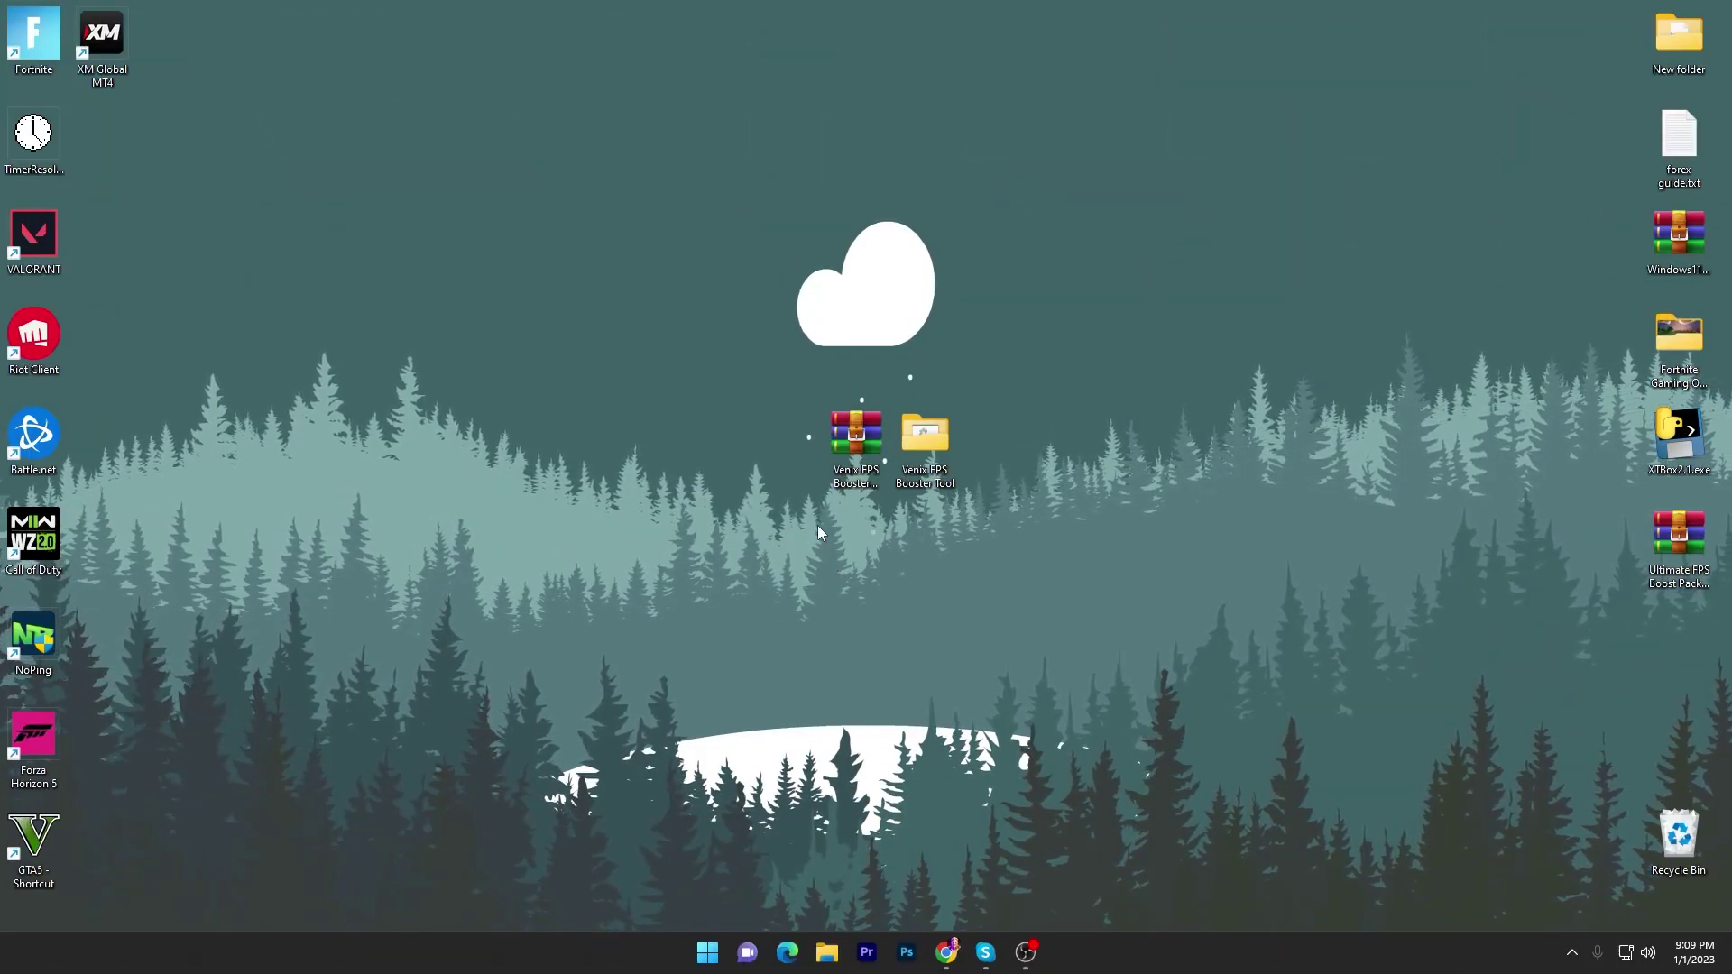
- Move the Venix FPS Booster Tool archive and folder together across the desktop, closer to the column of game shortcuts
left_click_drag(819, 525, 1028, 451)
left_click_drag(873, 456, 463, 459)
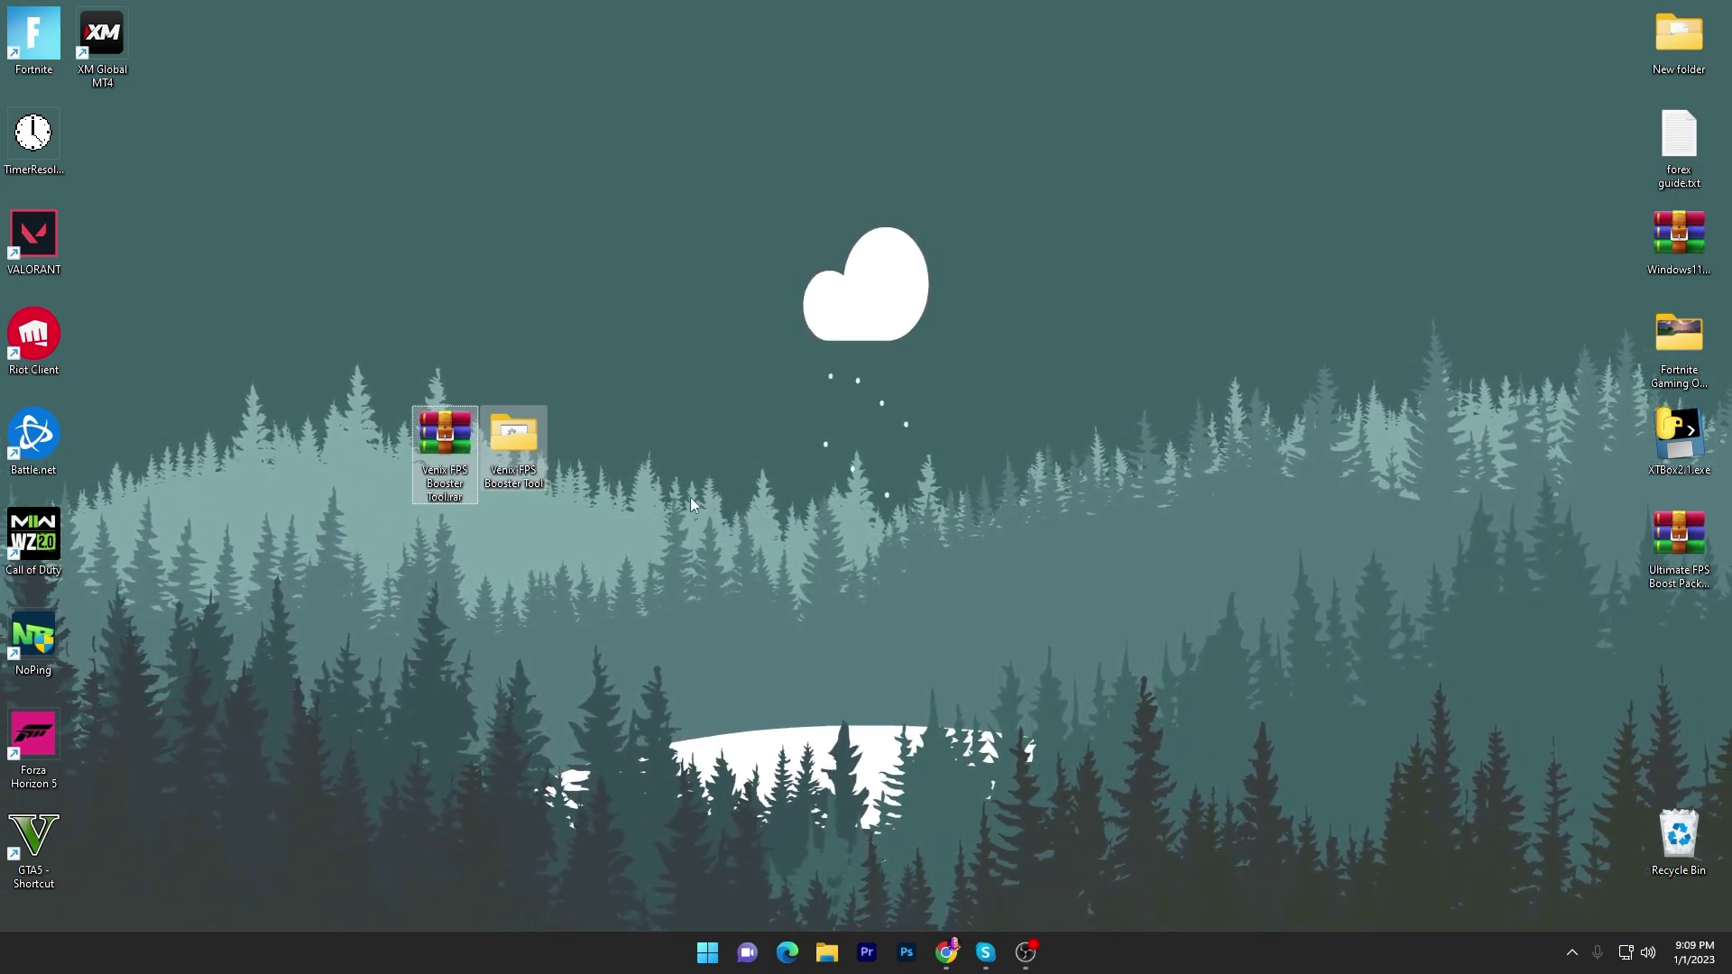
left_click(385, 434)
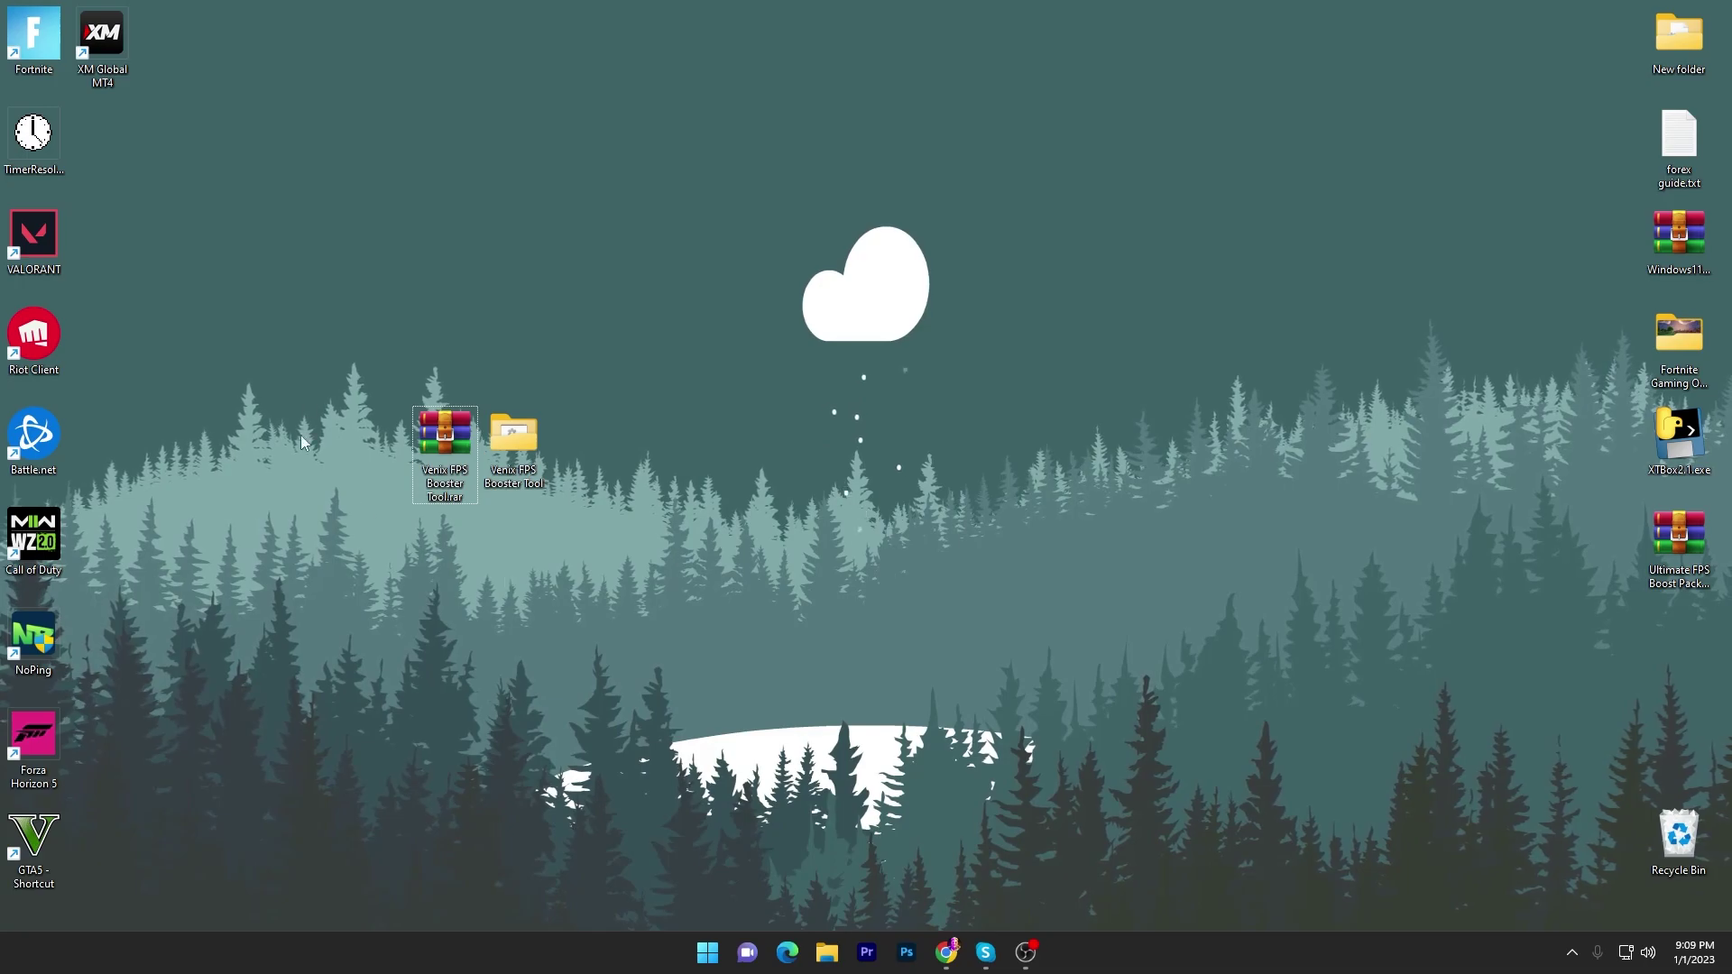
- View the WinRAR extraction options for the Venix FPS Booster Tool archive and dismiss them
right_click(433, 432)
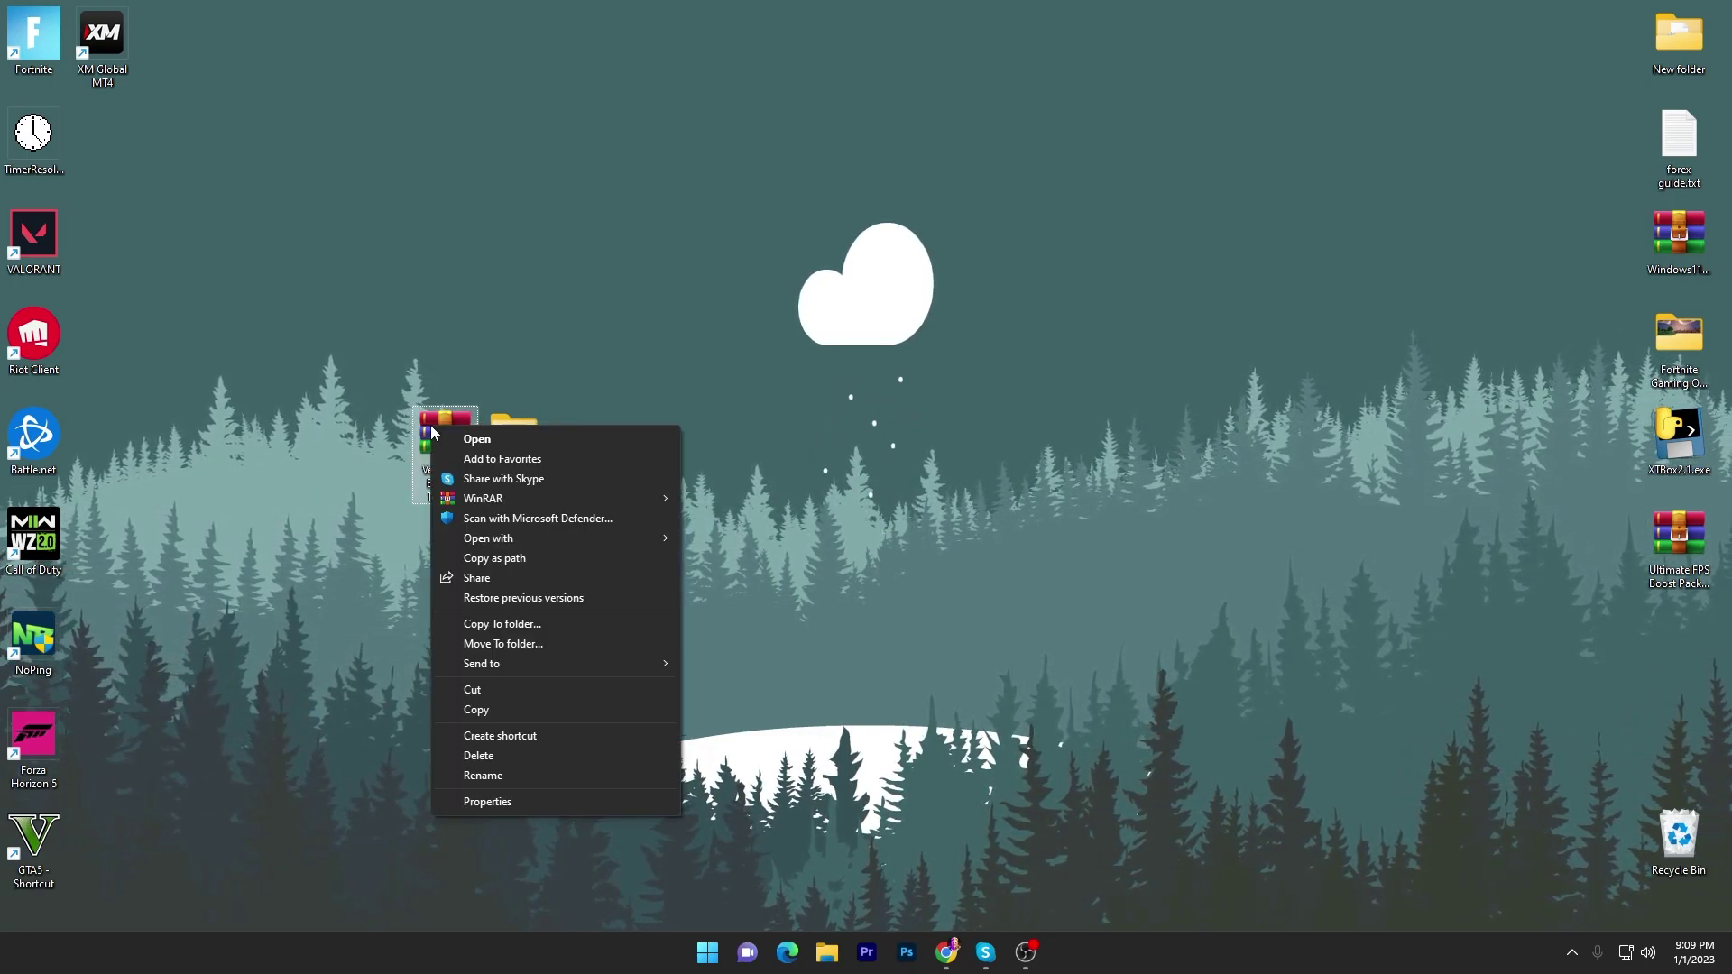
mouse_move(533, 500)
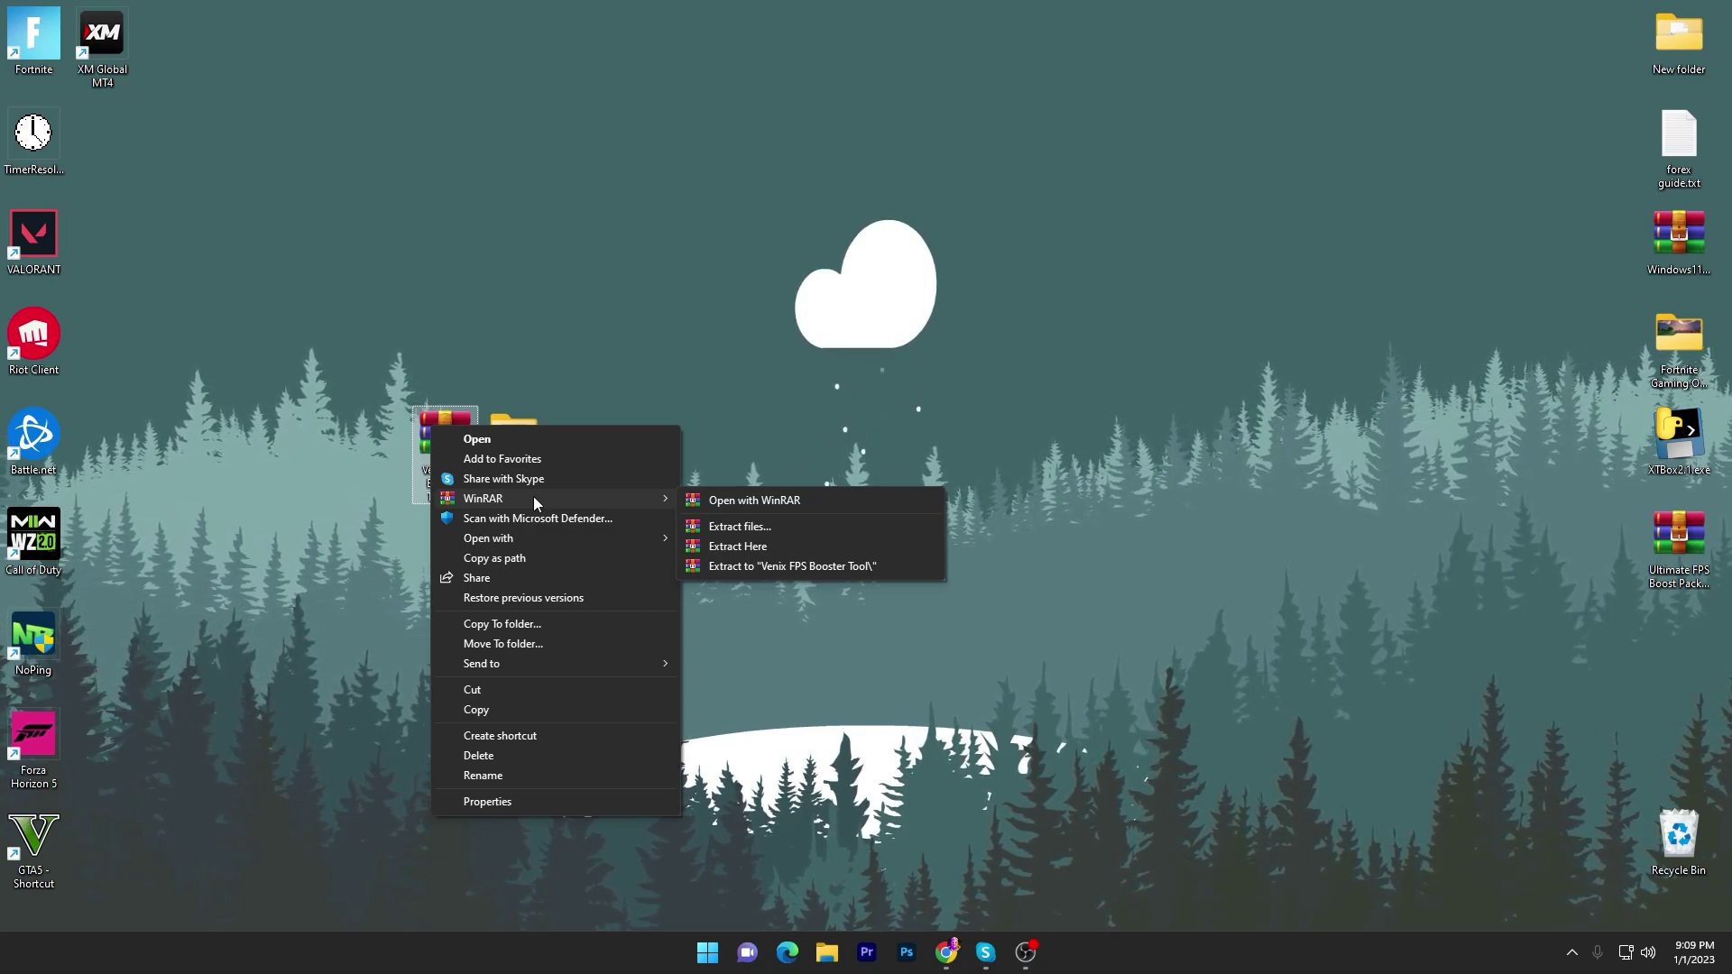
left_click(513, 441)
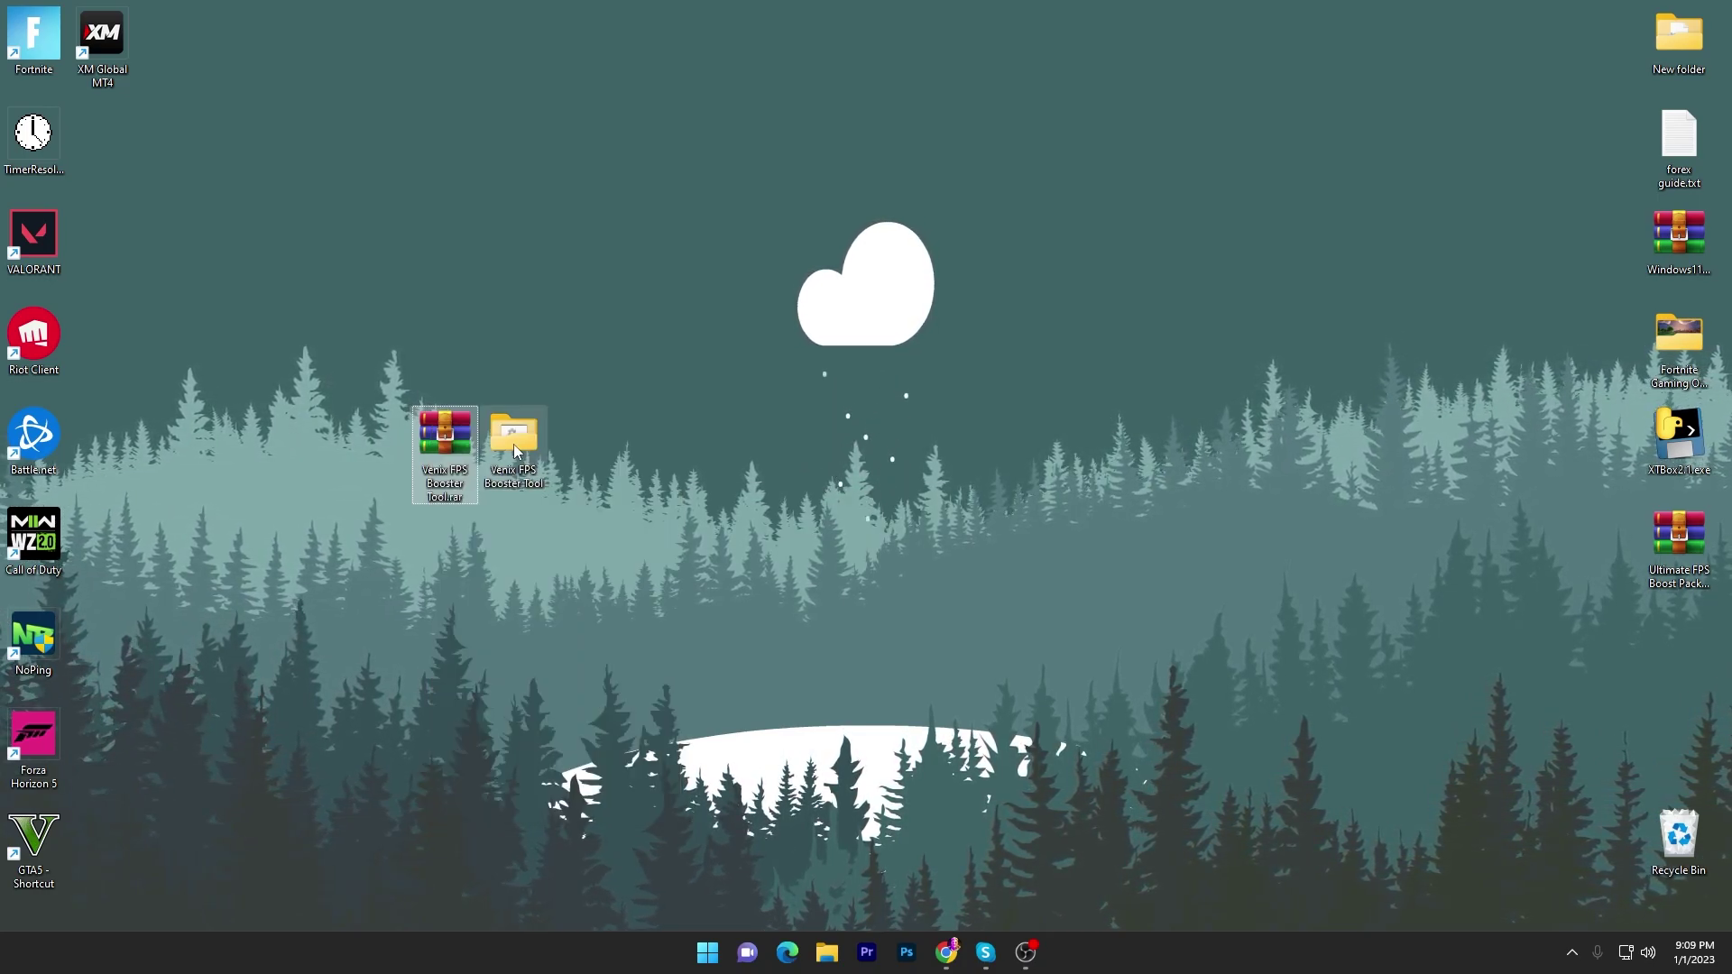
- Look over the contents of Venix FPS Booster Tool.rar in WinRAR and close the archive window
left_click_drag(369, 313, 839, 272)
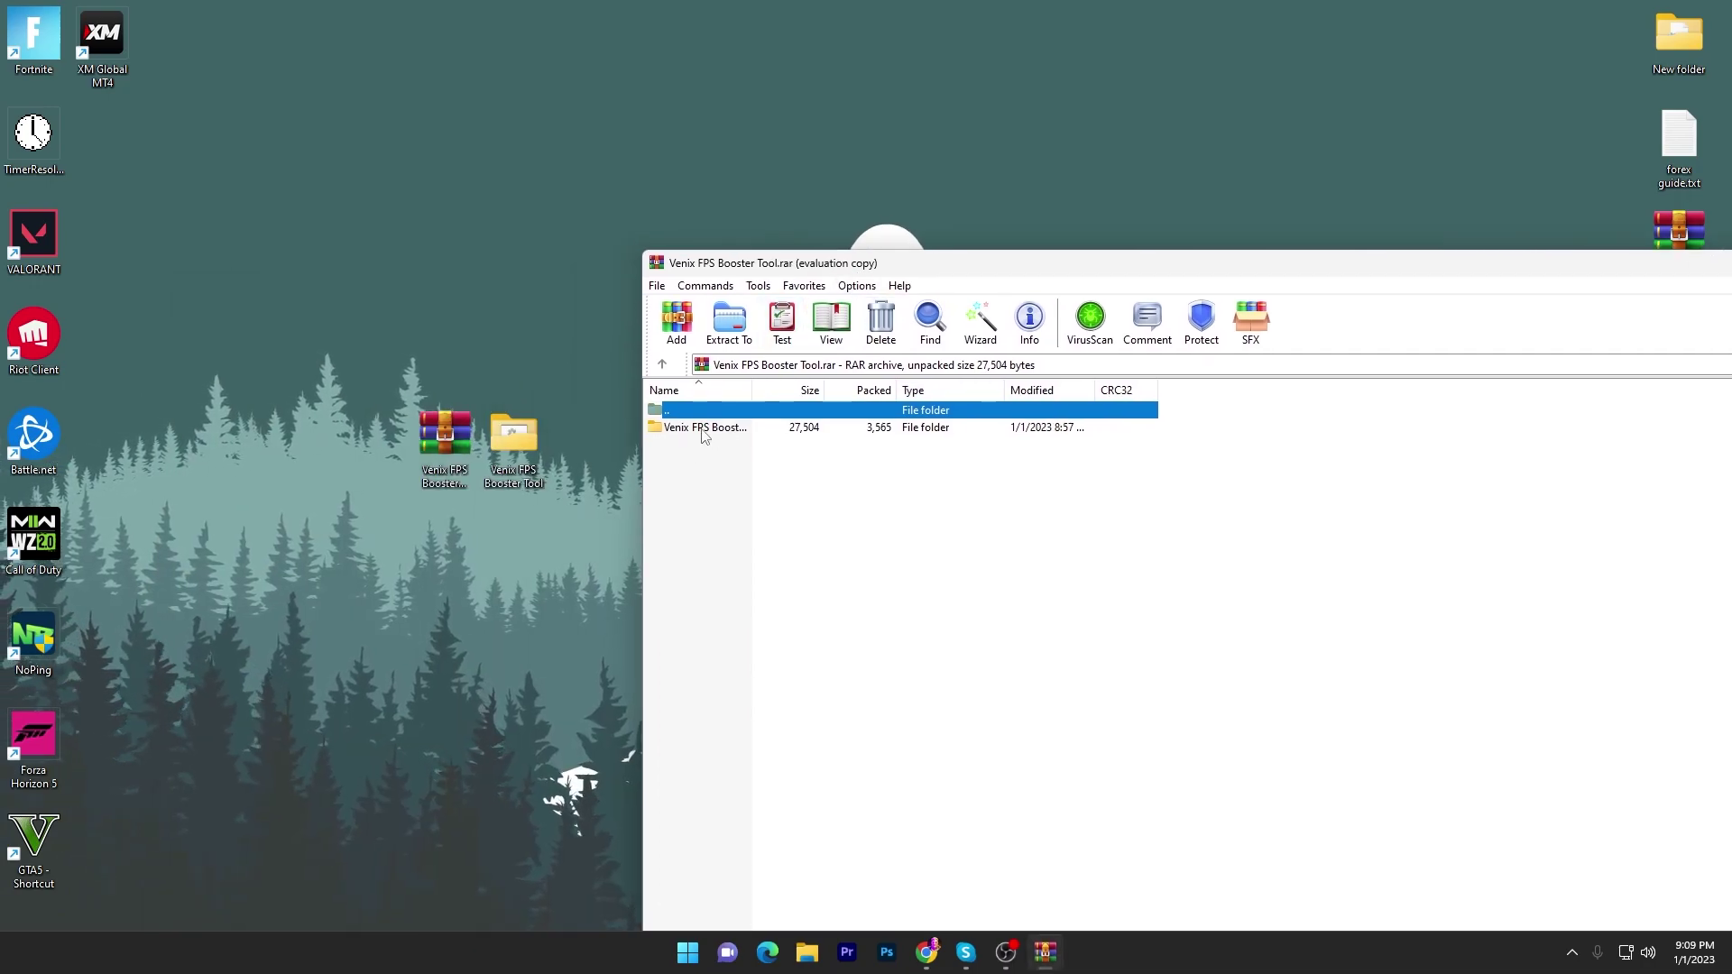
left_click(1425, 541)
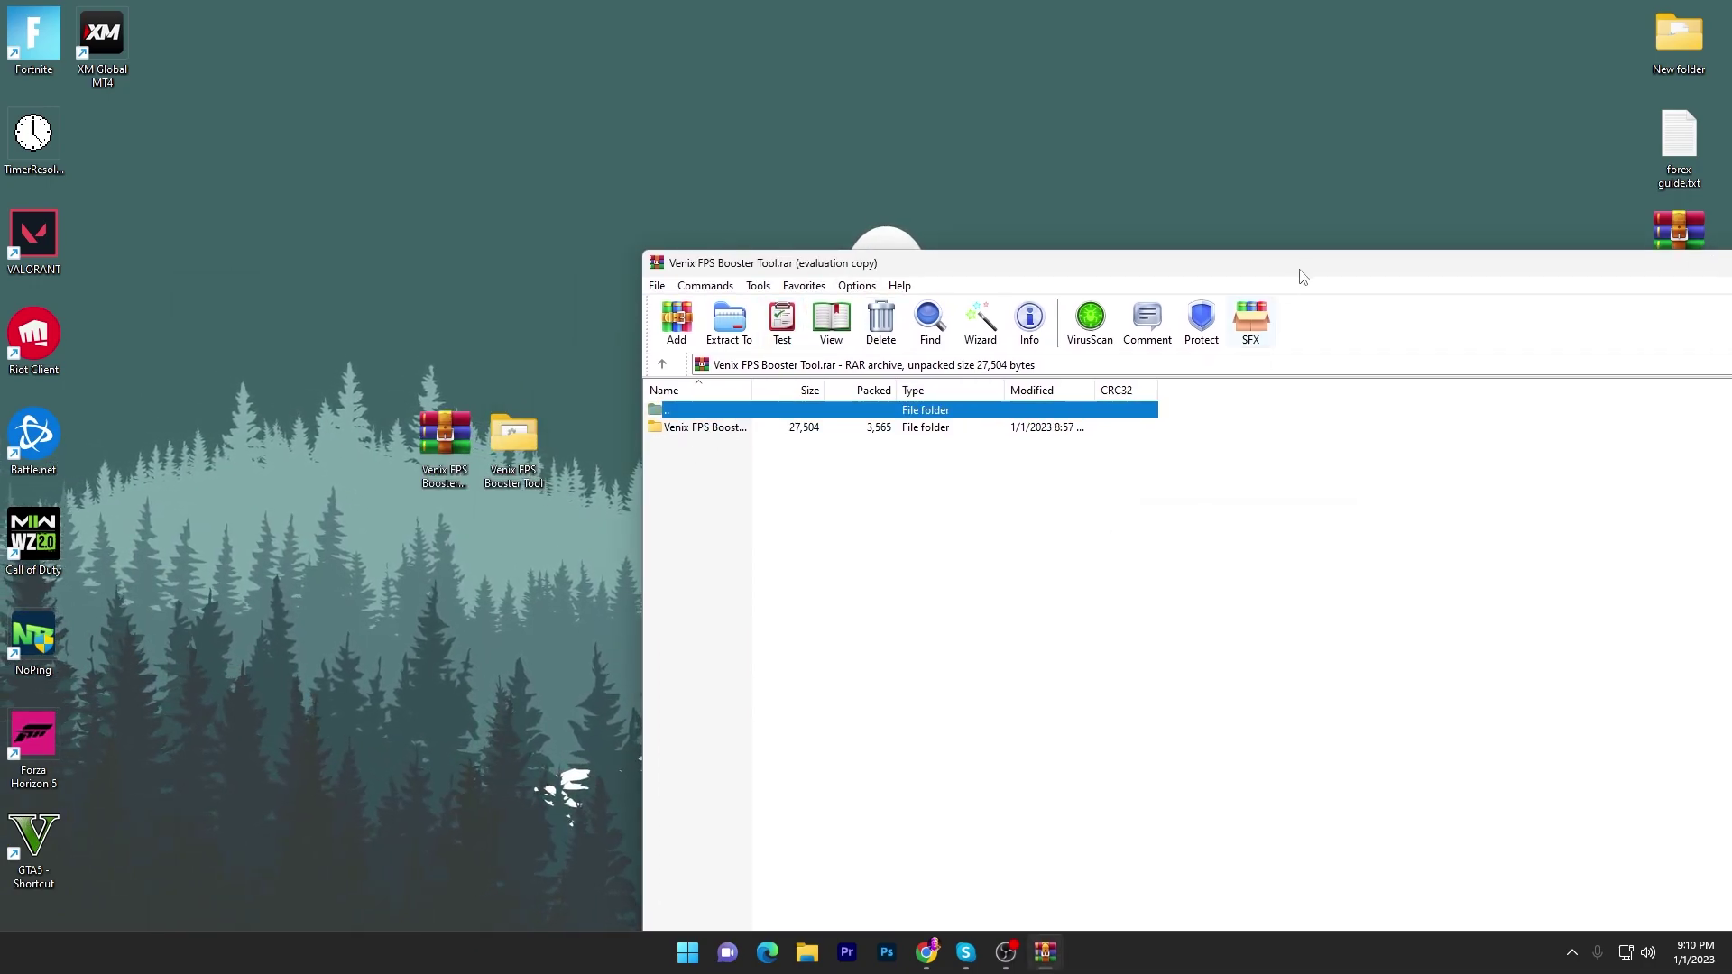
left_click_drag(1300, 271, 876, 265)
left_click(1488, 259)
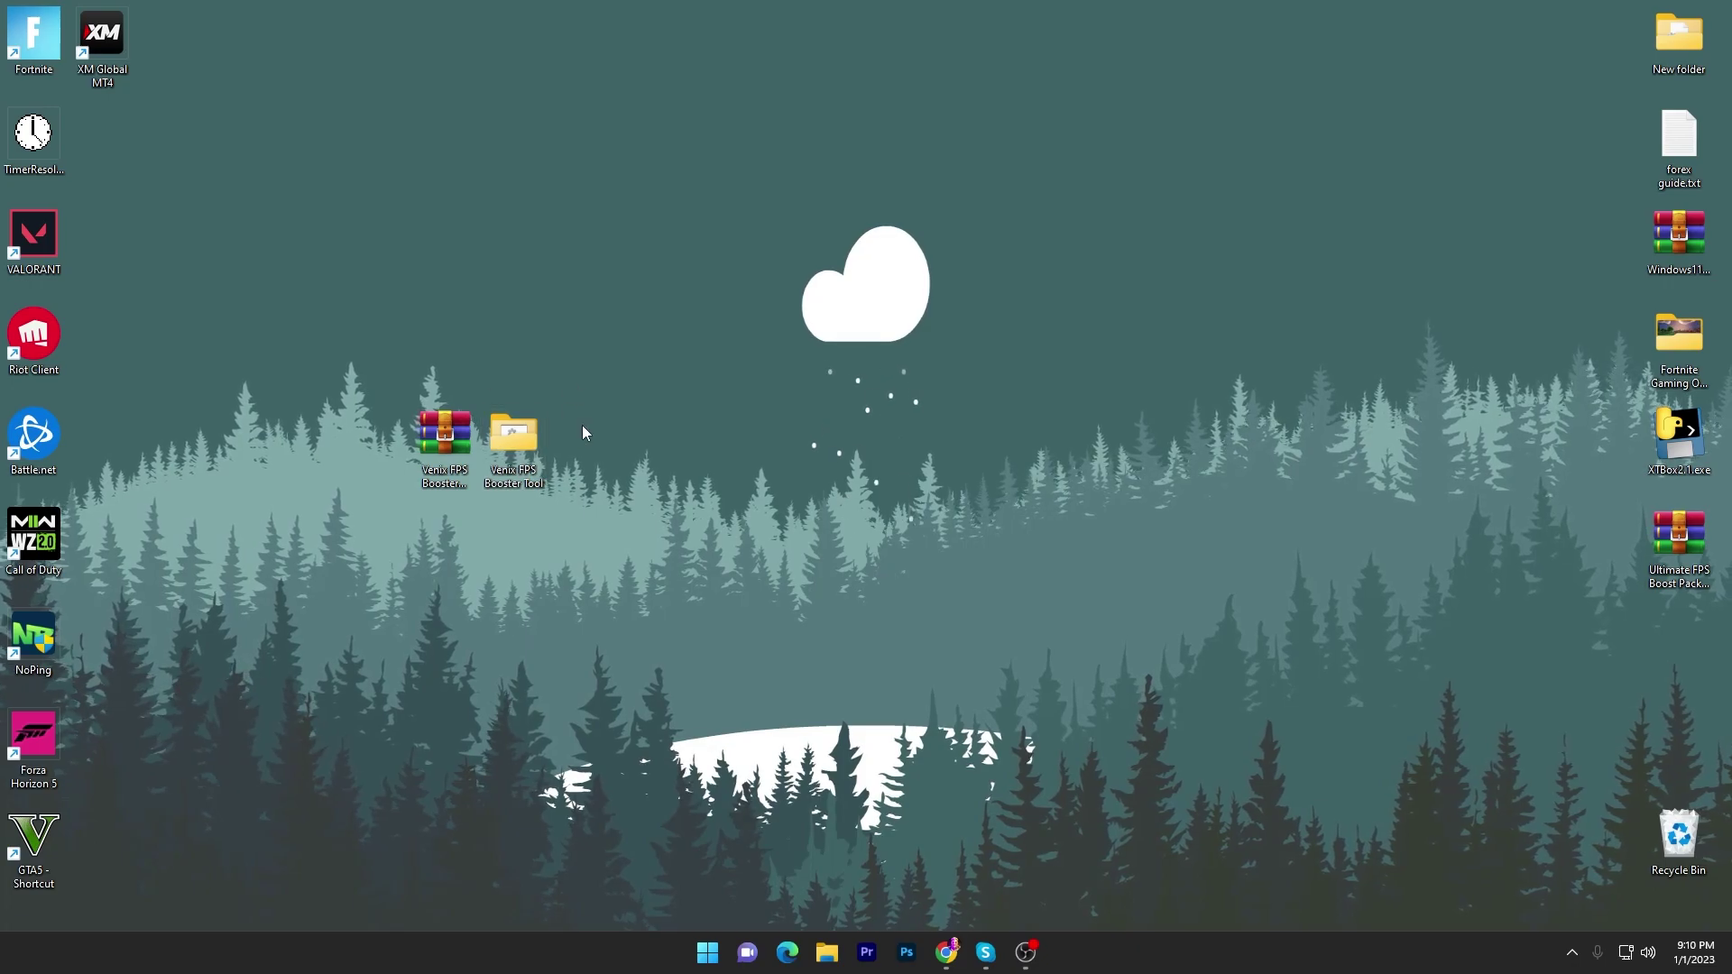
- Run Venix.bat from the Venix FPS Booster Tool folder as administrator, and clear the folder window out of the console's way
double_click(515, 434)
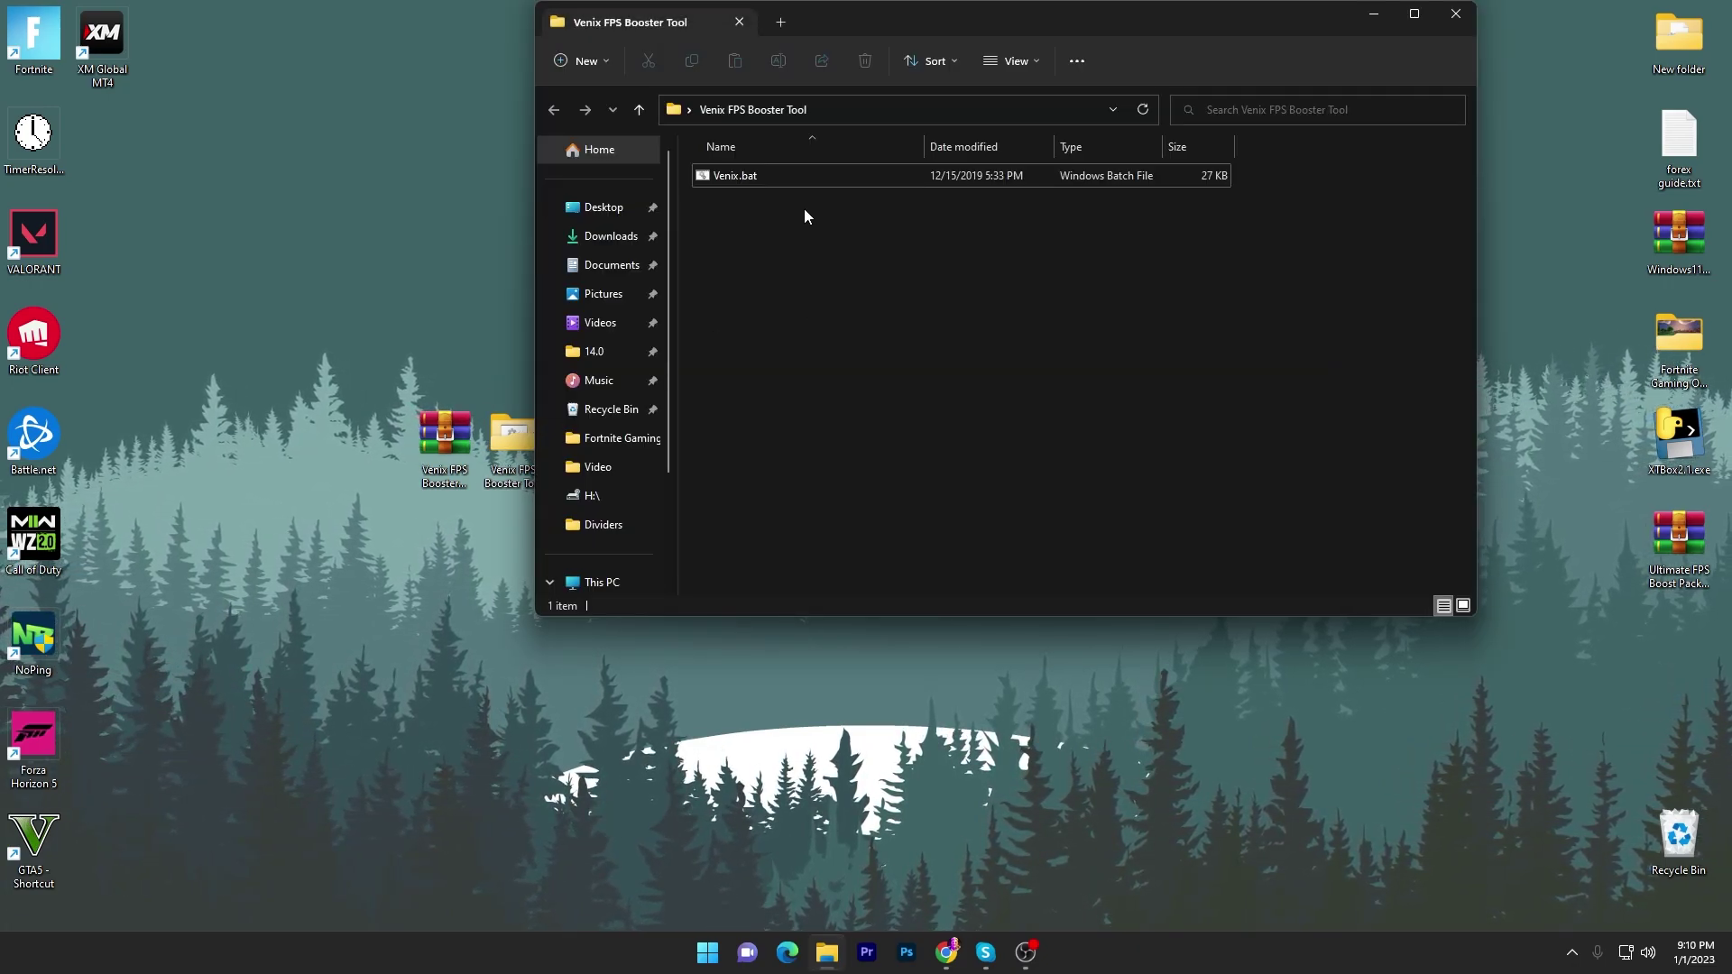
left_click_drag(929, 17, 865, 153)
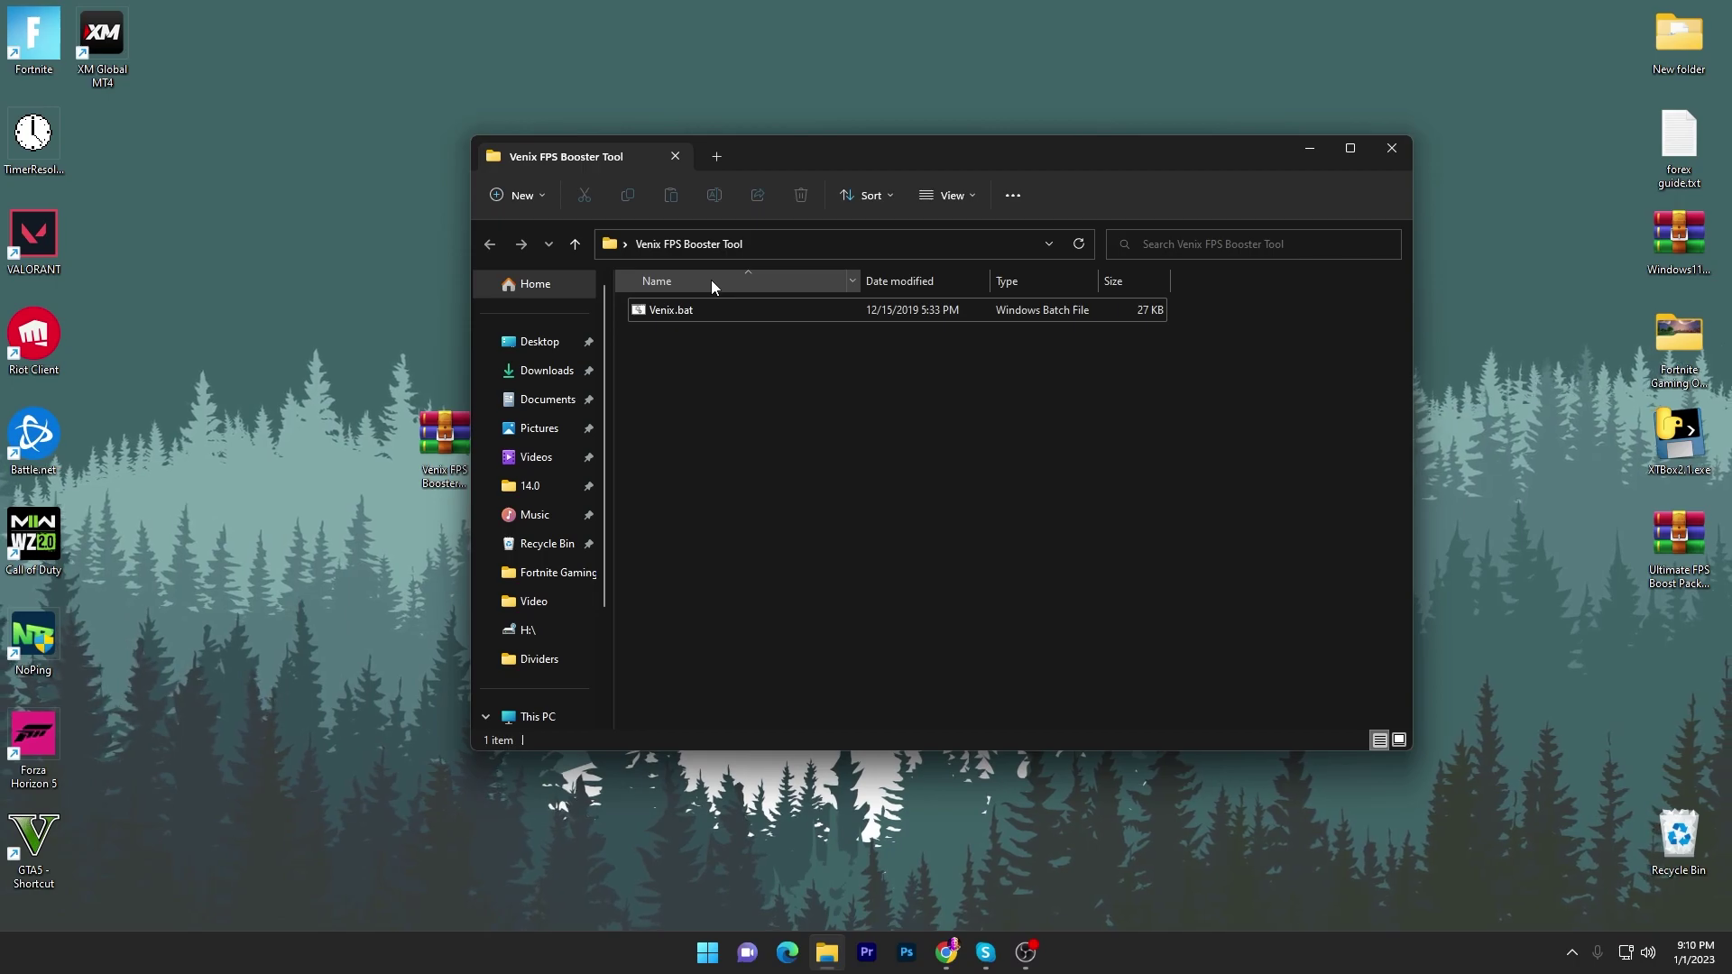
right_click(663, 313)
left_click(728, 386)
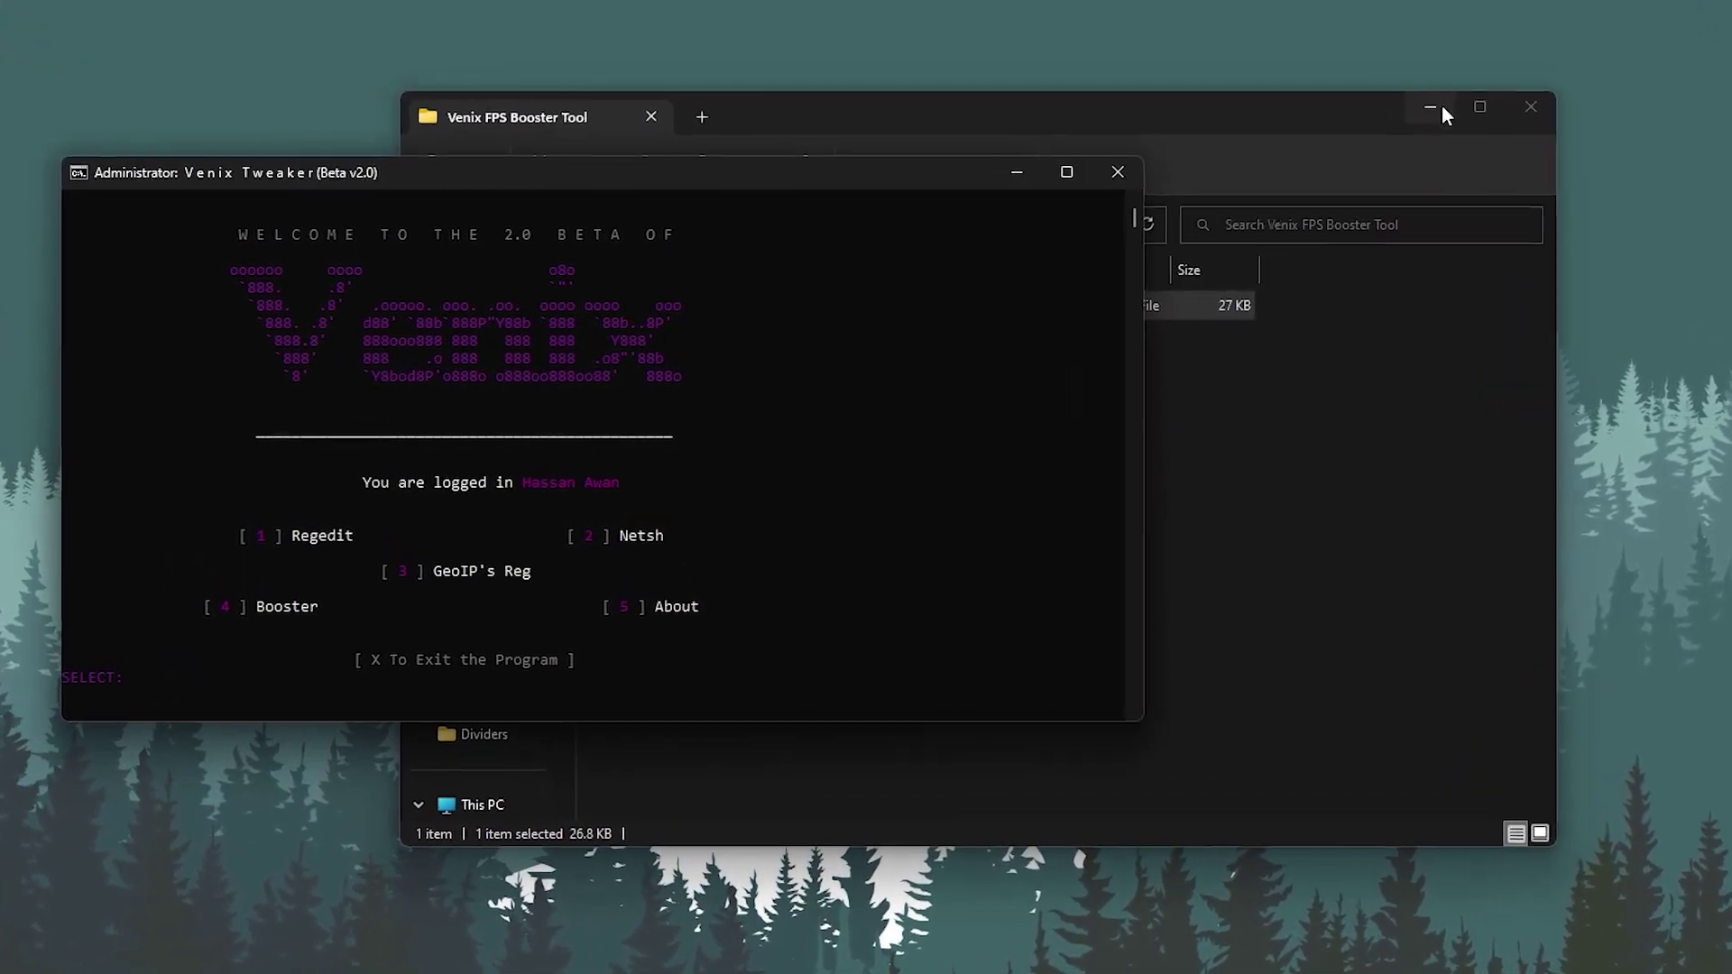
left_click(1498, 117)
left_click_drag(537, 186, 773, 183)
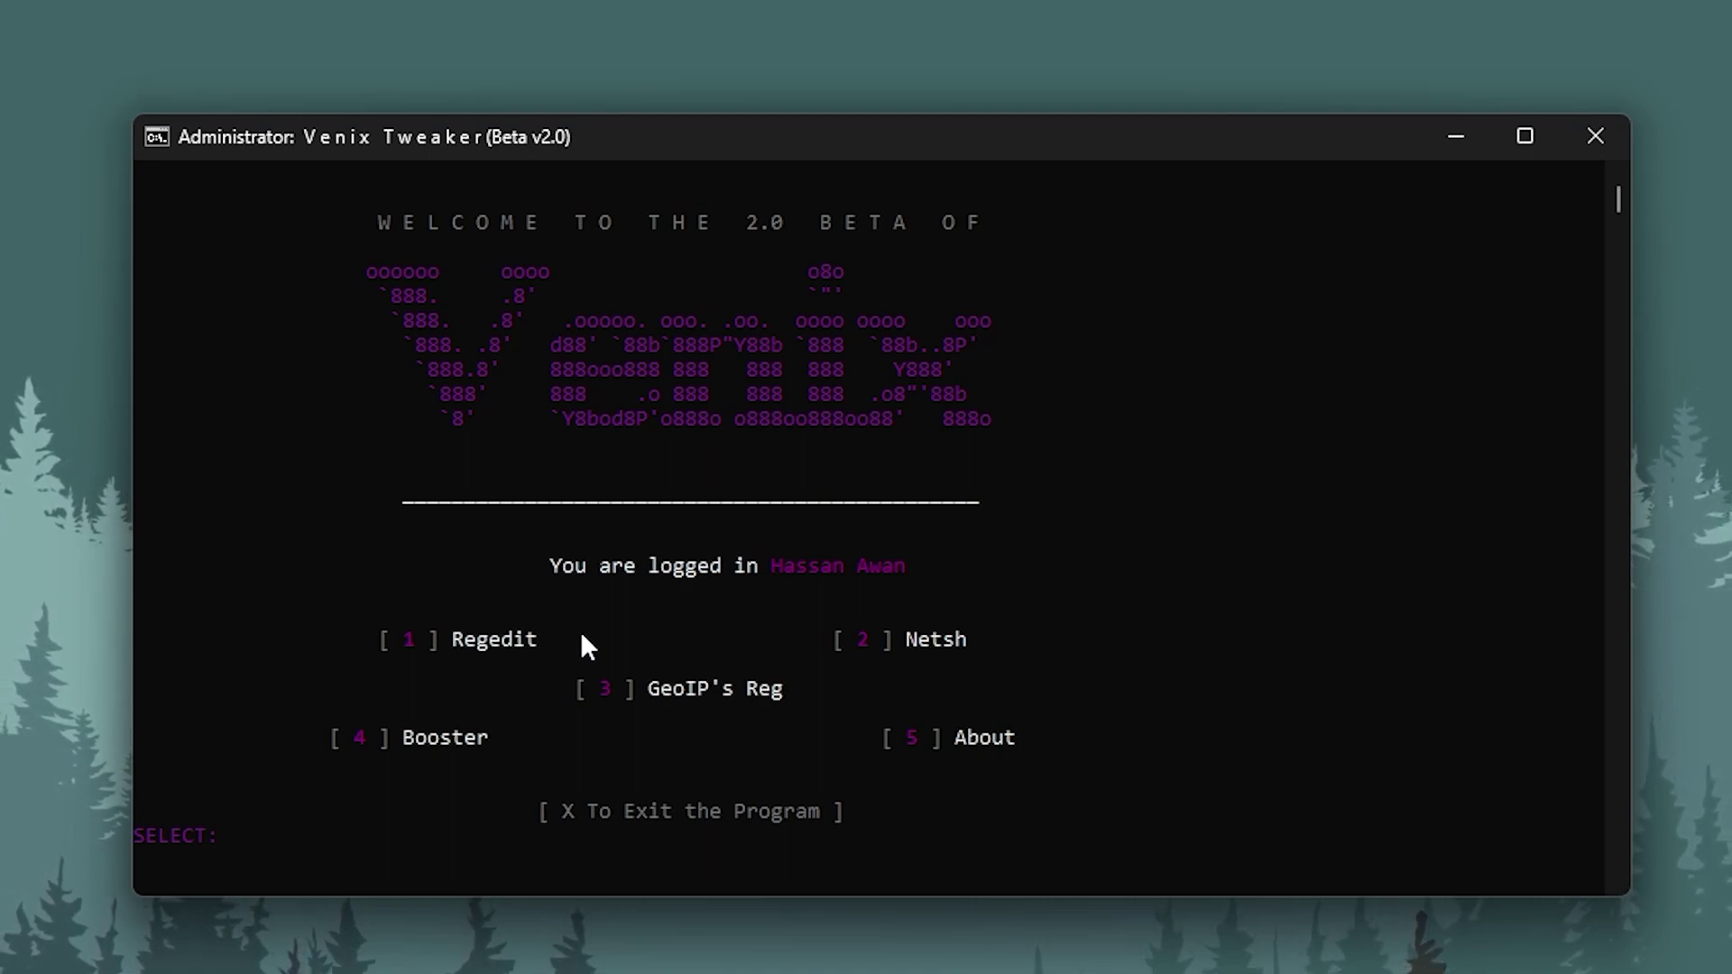
- Apply the Regedit, Netsh and GeoIP's Reg tweaks with options 1, 2 and 3 of the Venix Tweaker
key("Return")
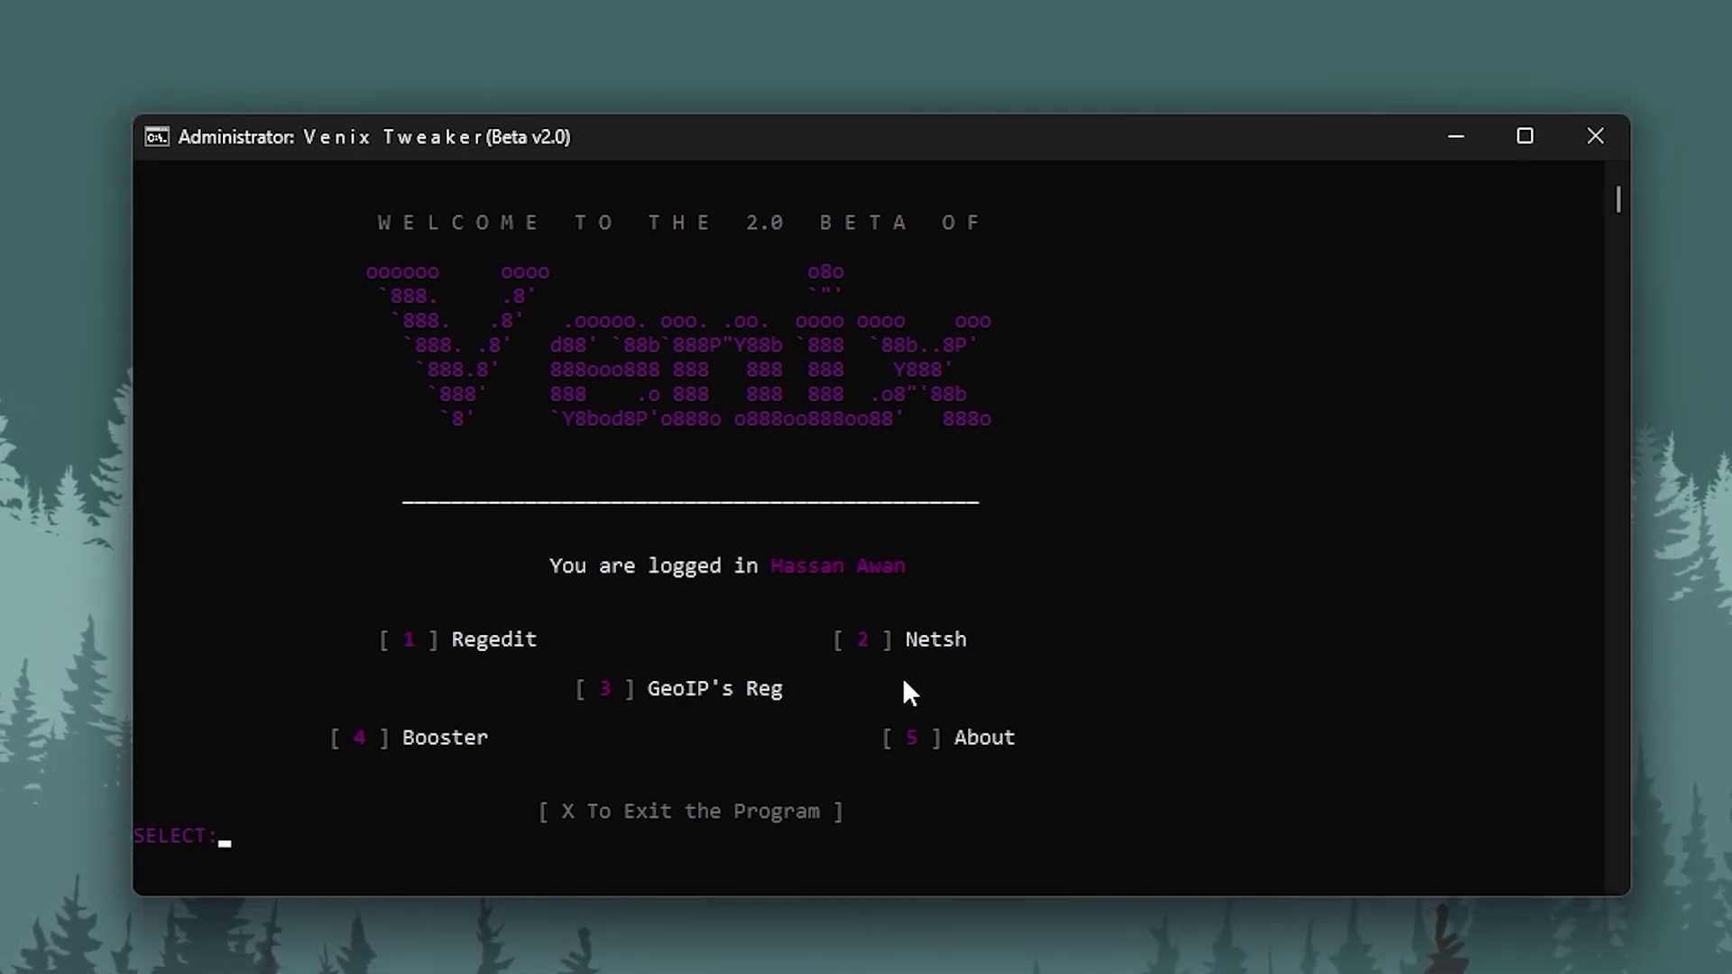
type("2")
key("Return")
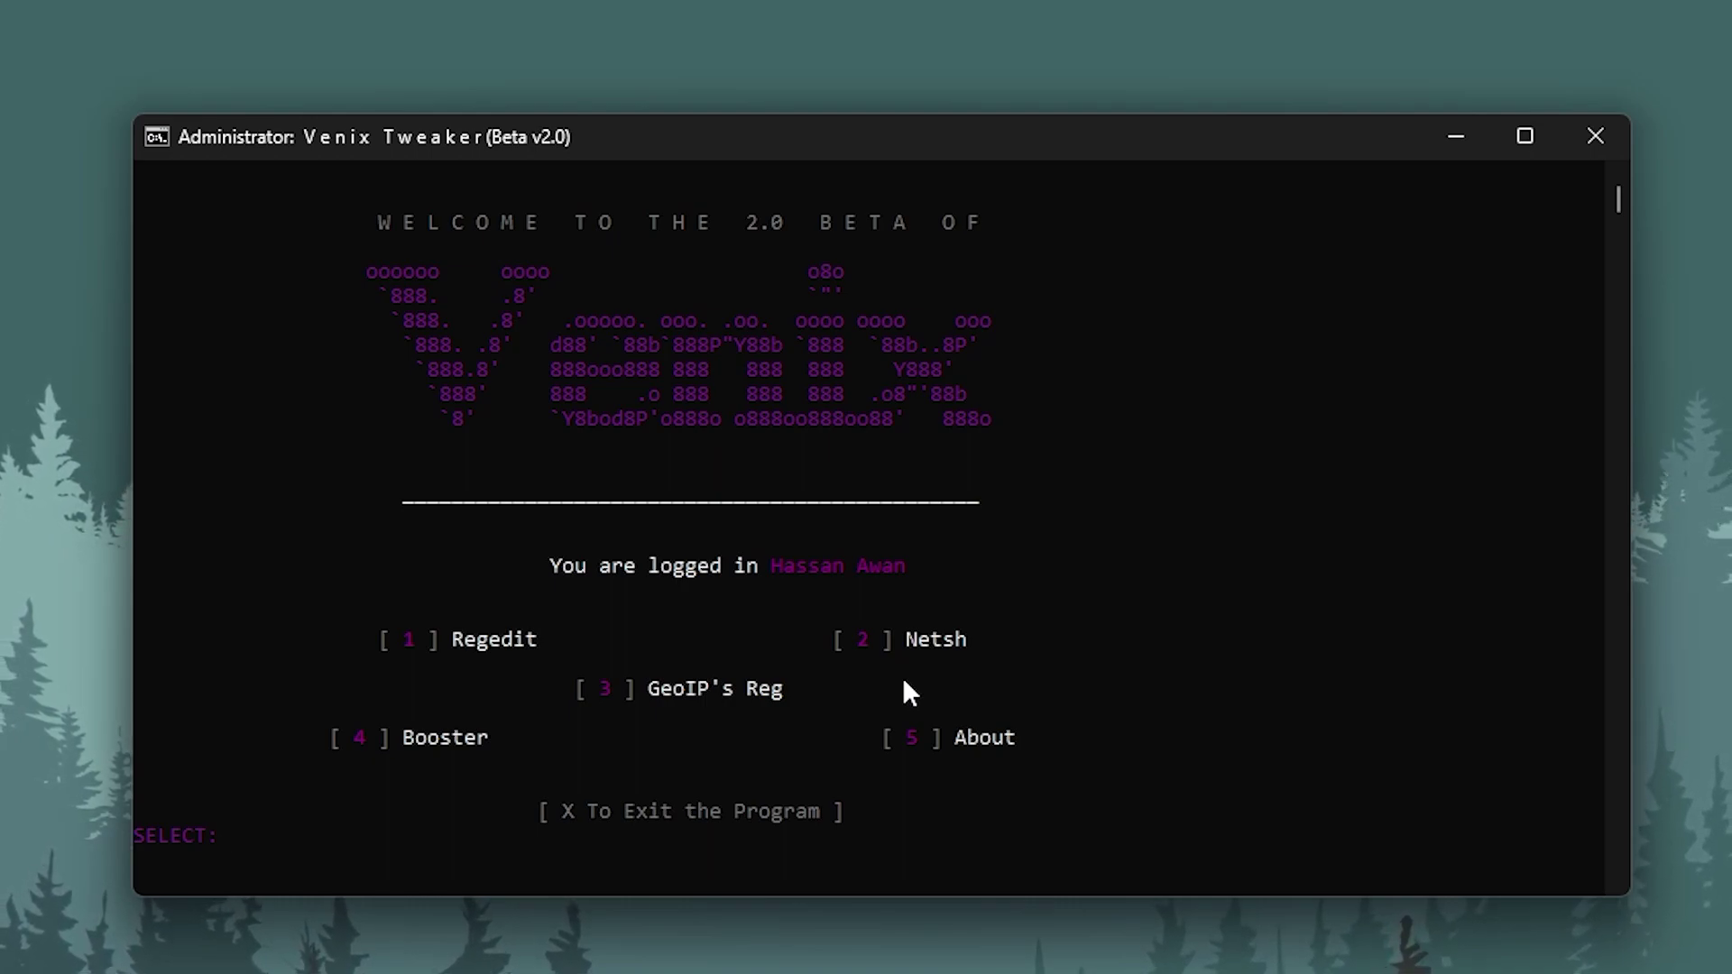
type("3")
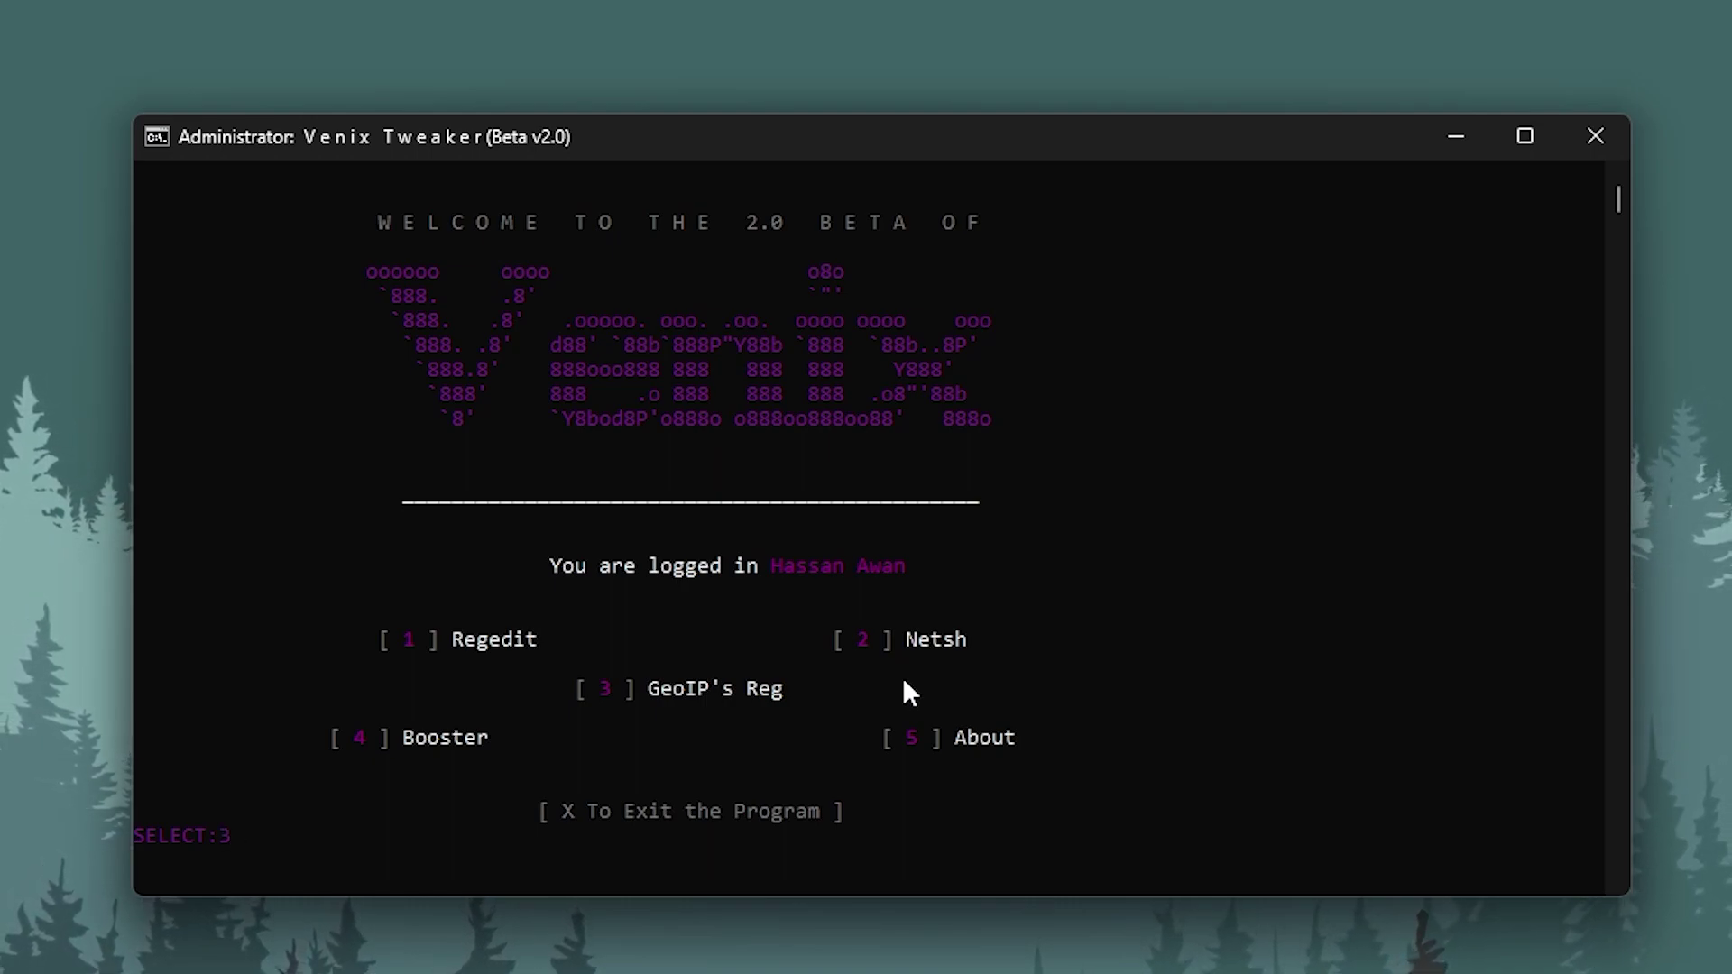
key("Return")
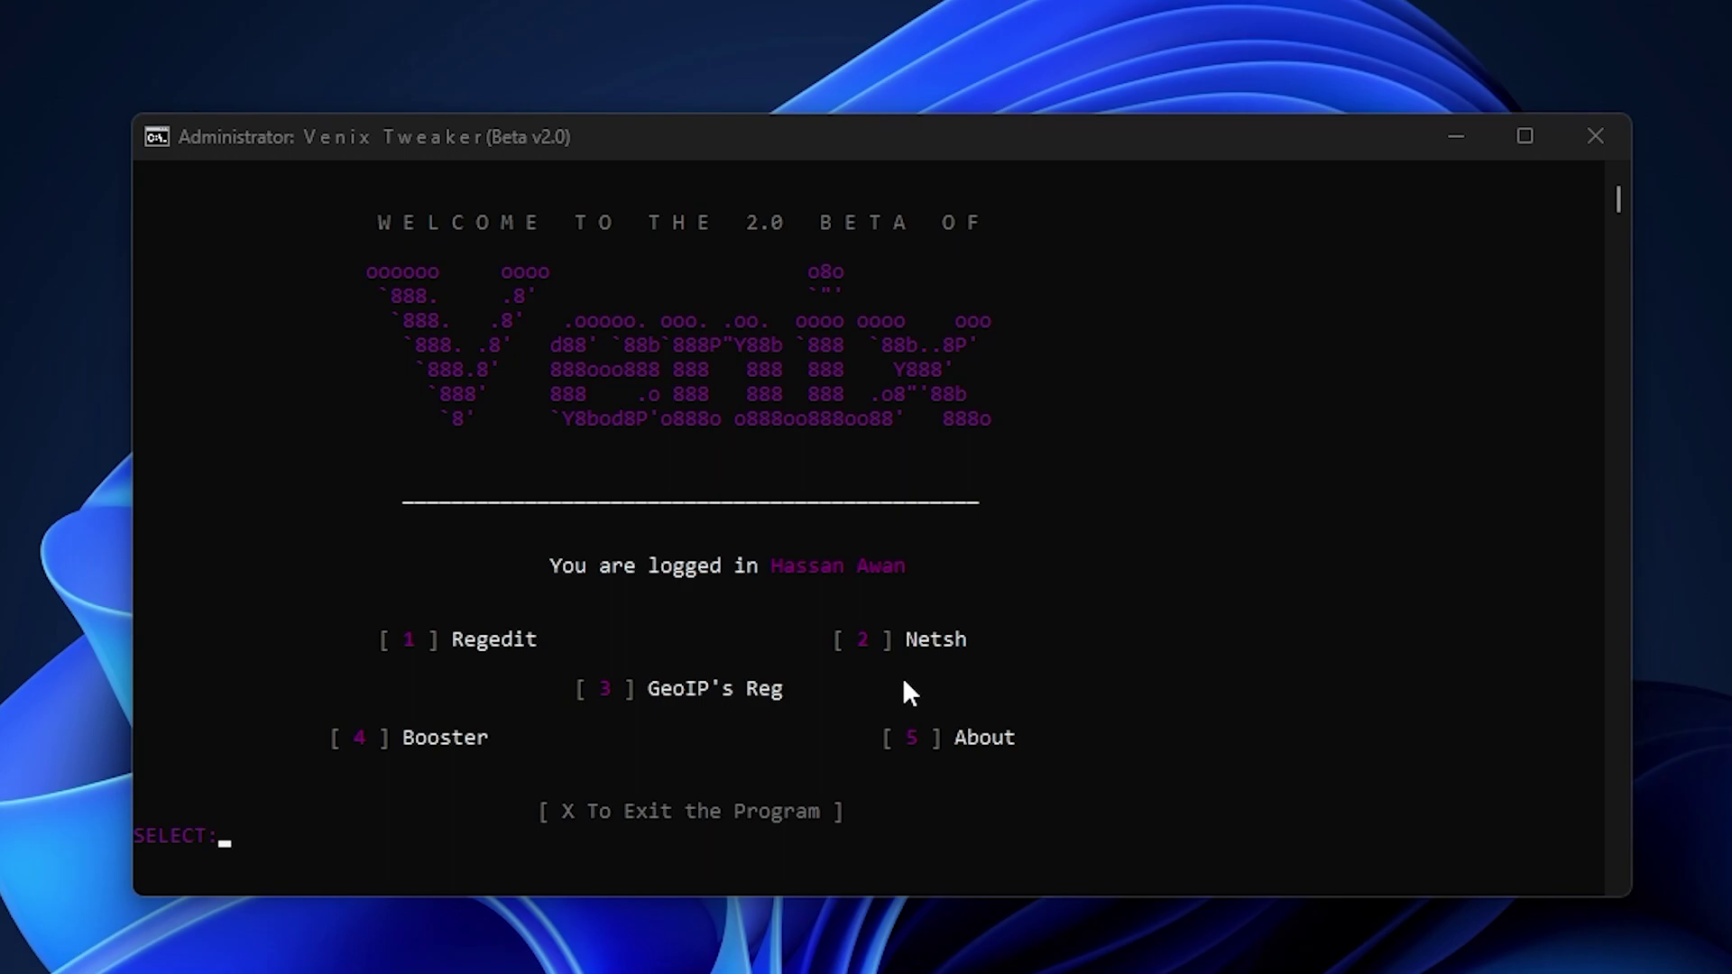
- Run the Booster with option 4 and exit the Venix Tweaker with X
type("4")
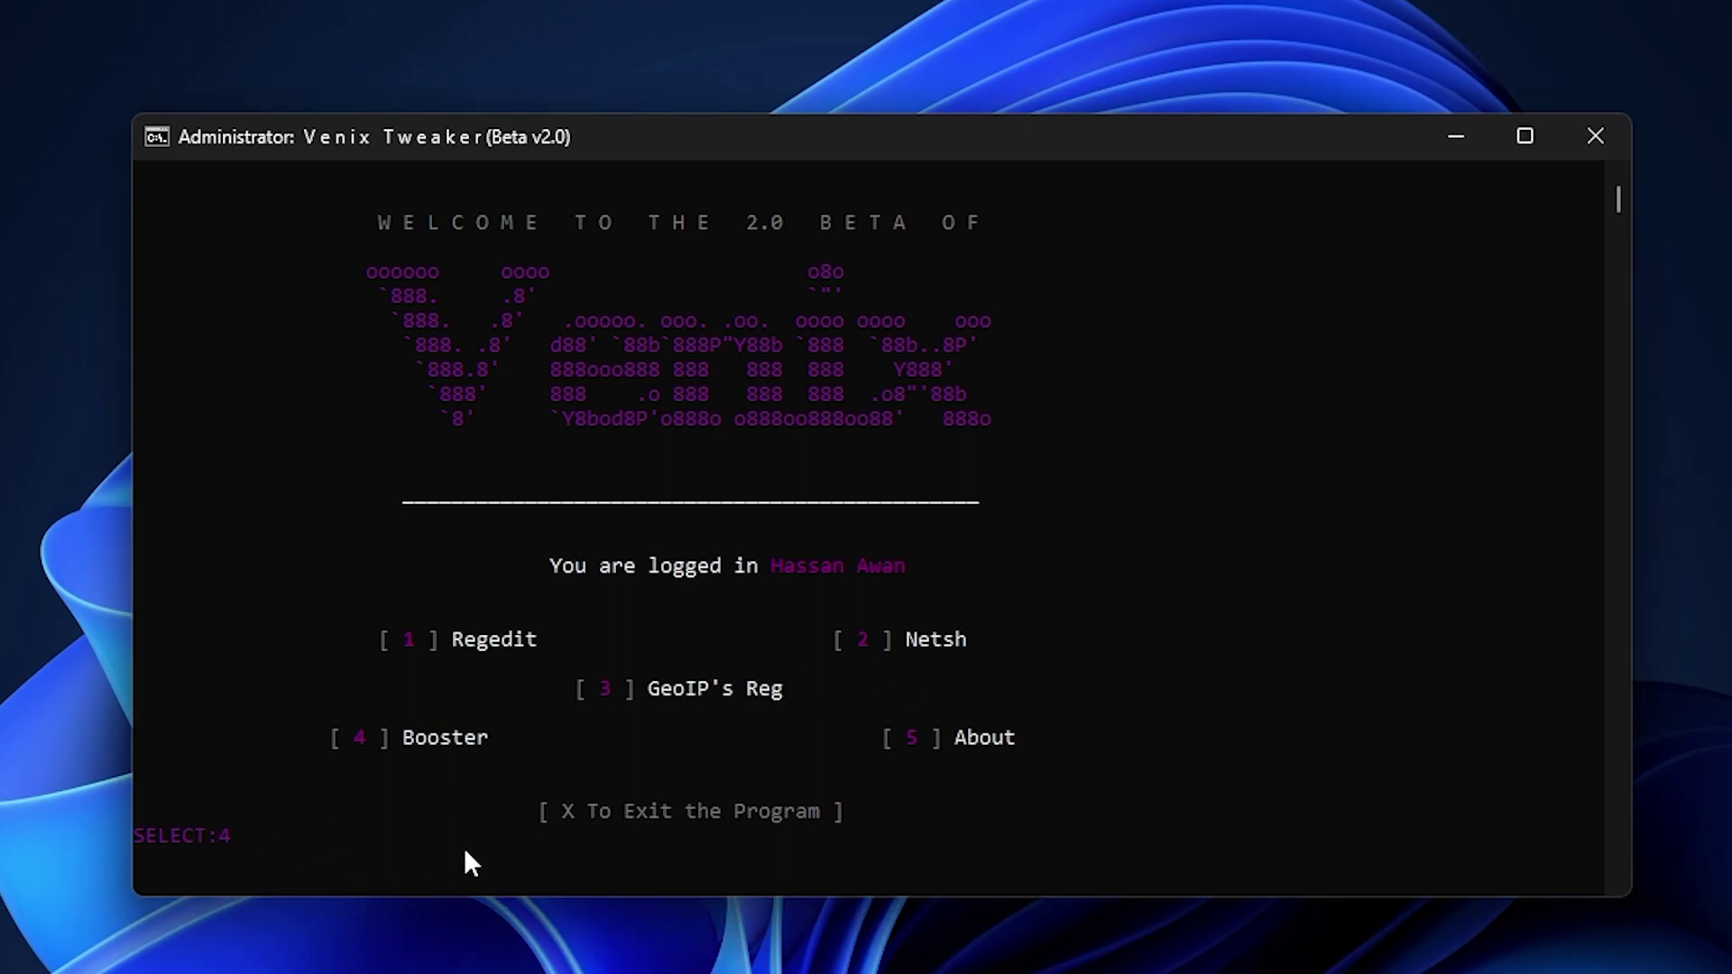
key("Return")
type("X")
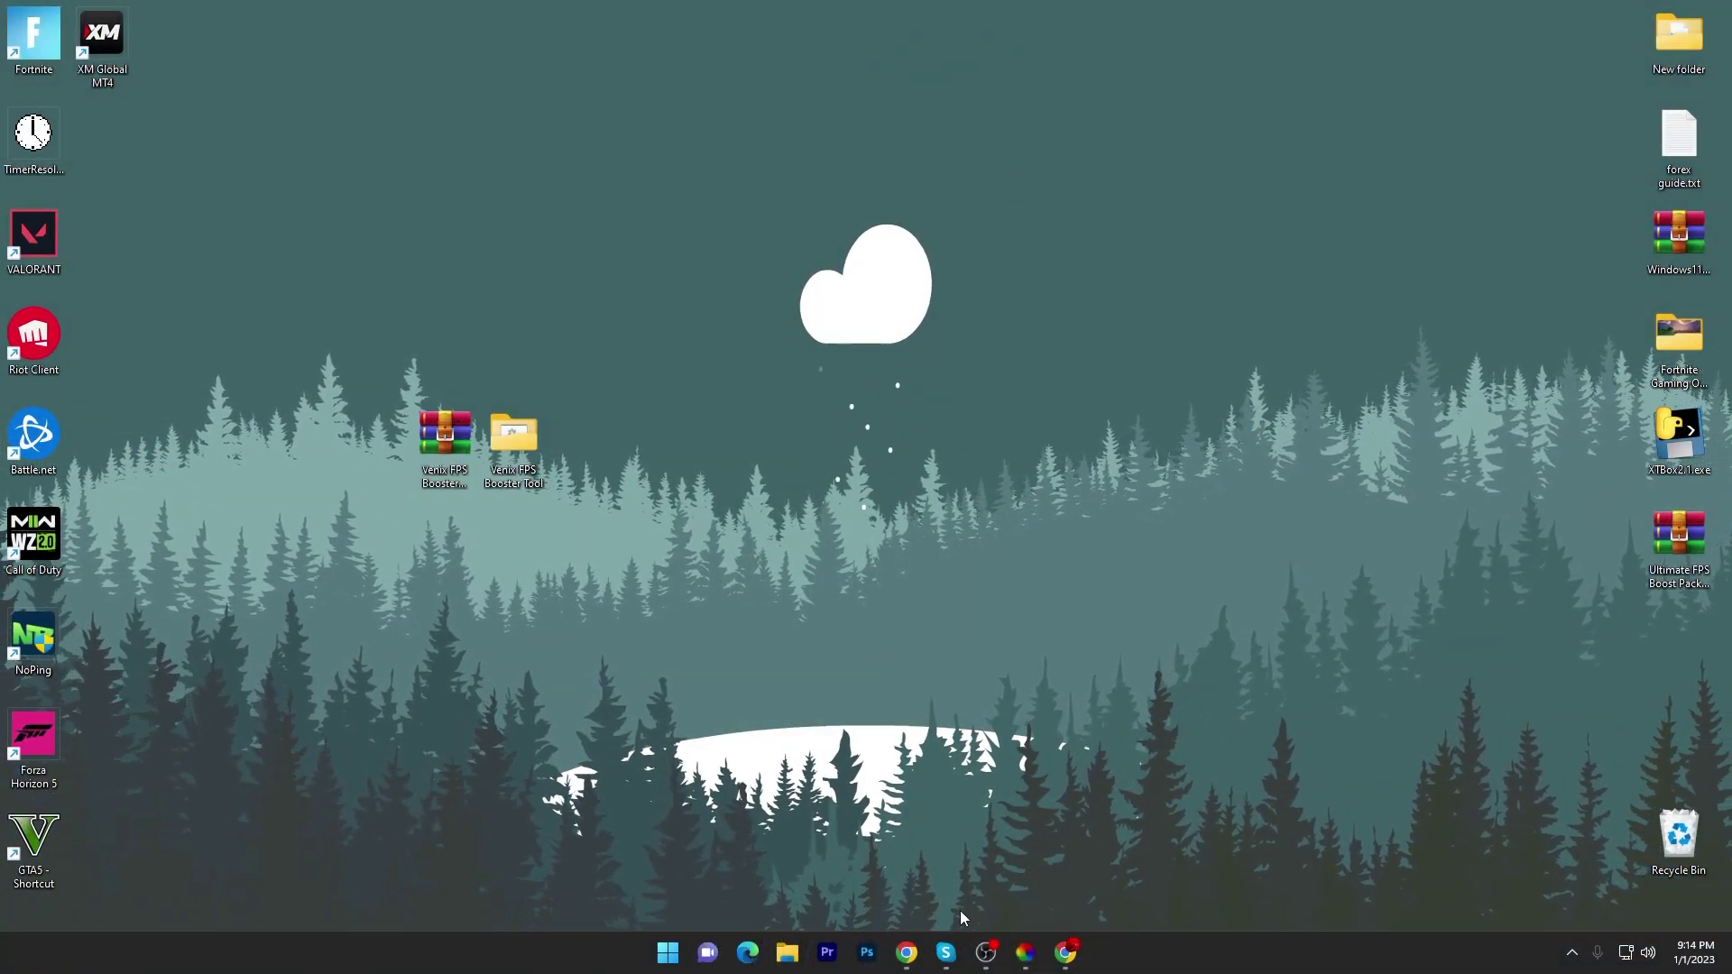
- Switch to Chrome, show the Softwares posts on uptopacks.com, and search the site for "BEST FPS BOOST TOOL FOR LOW END PC/LAPTOPS"
left_click(1064, 952)
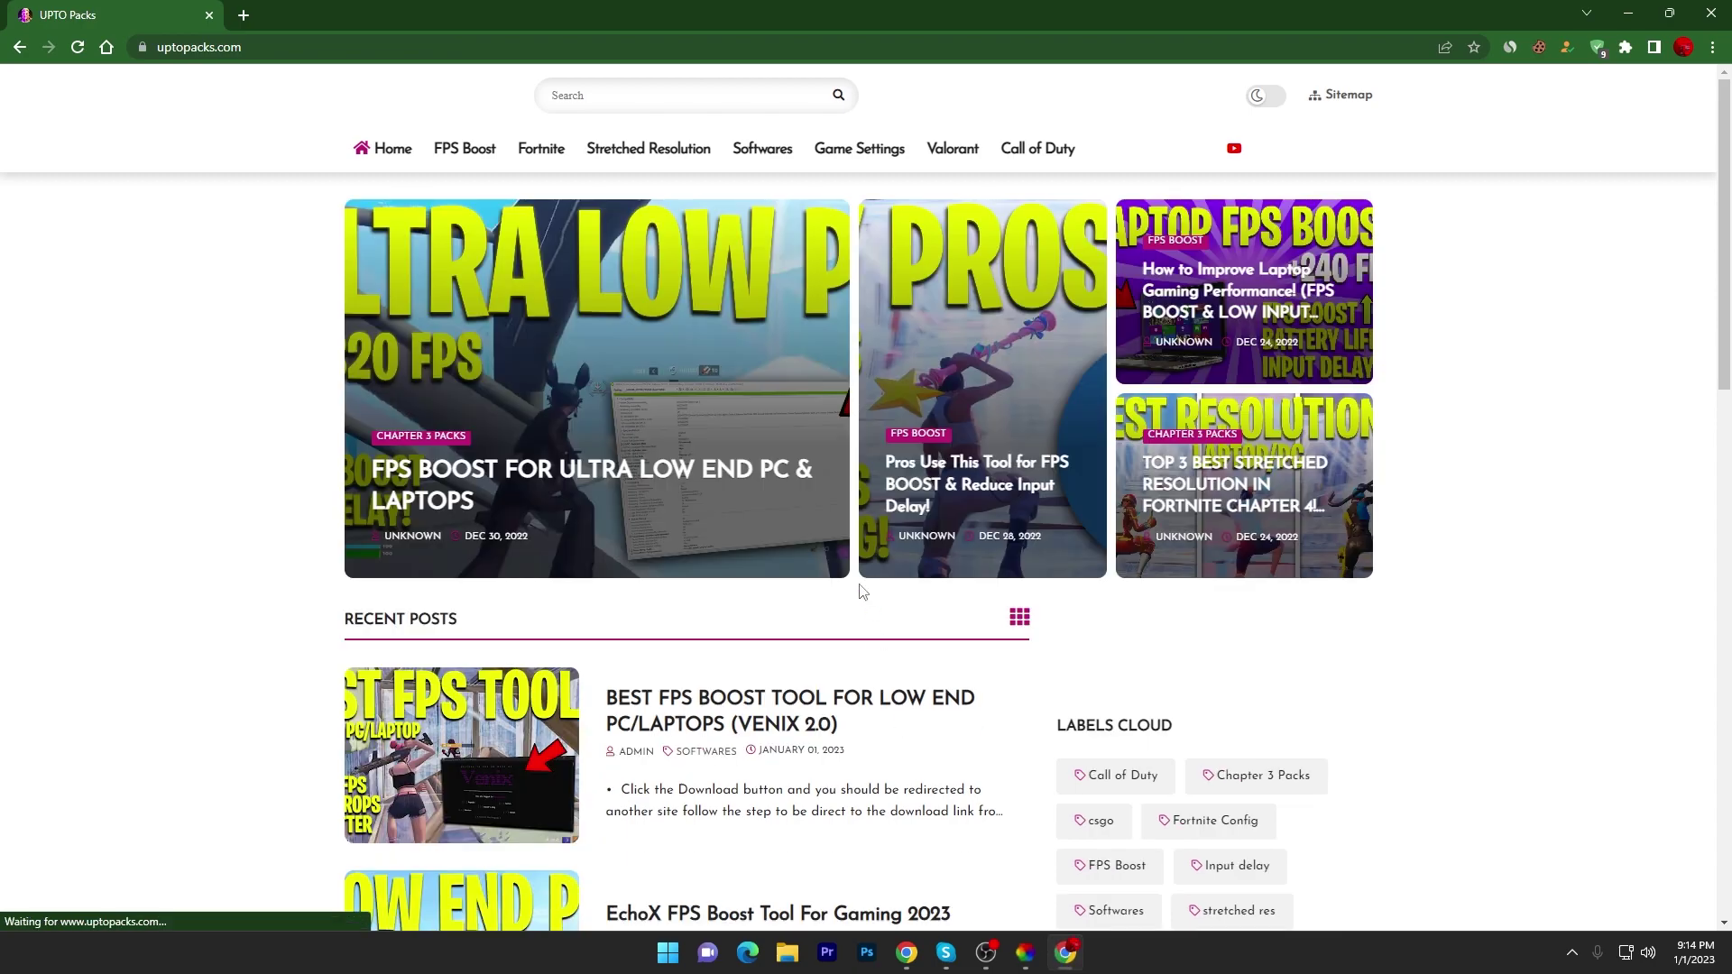
left_click(758, 161)
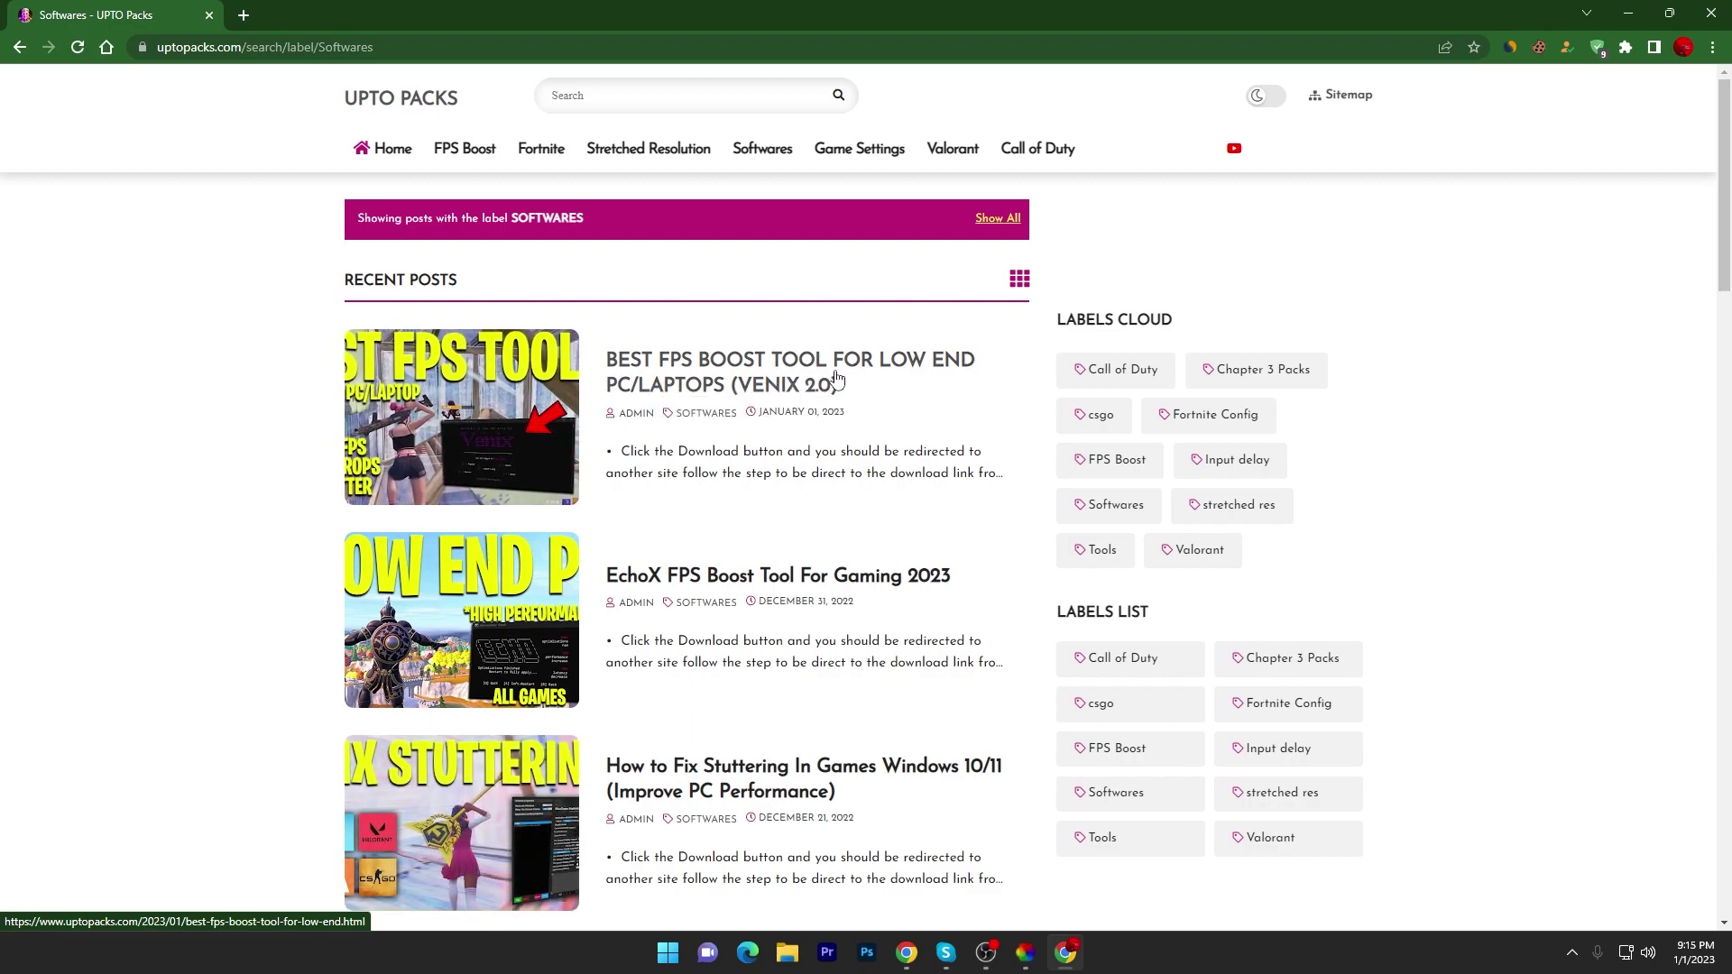
left_click(583, 97)
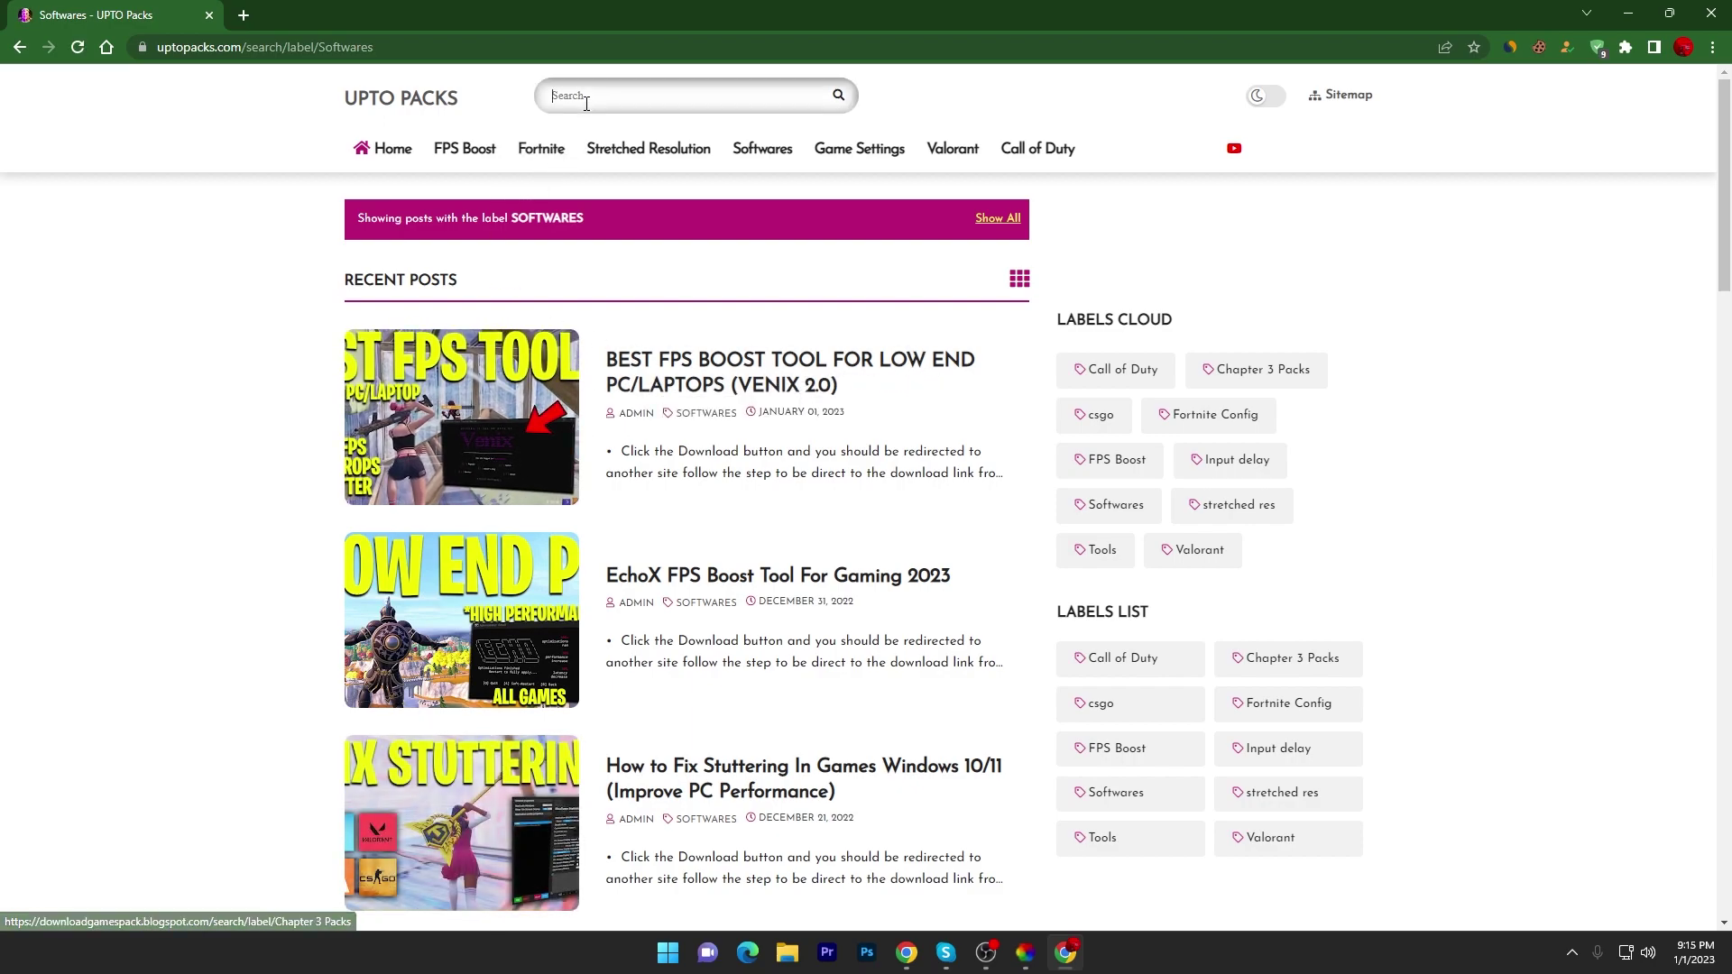
key("Return")
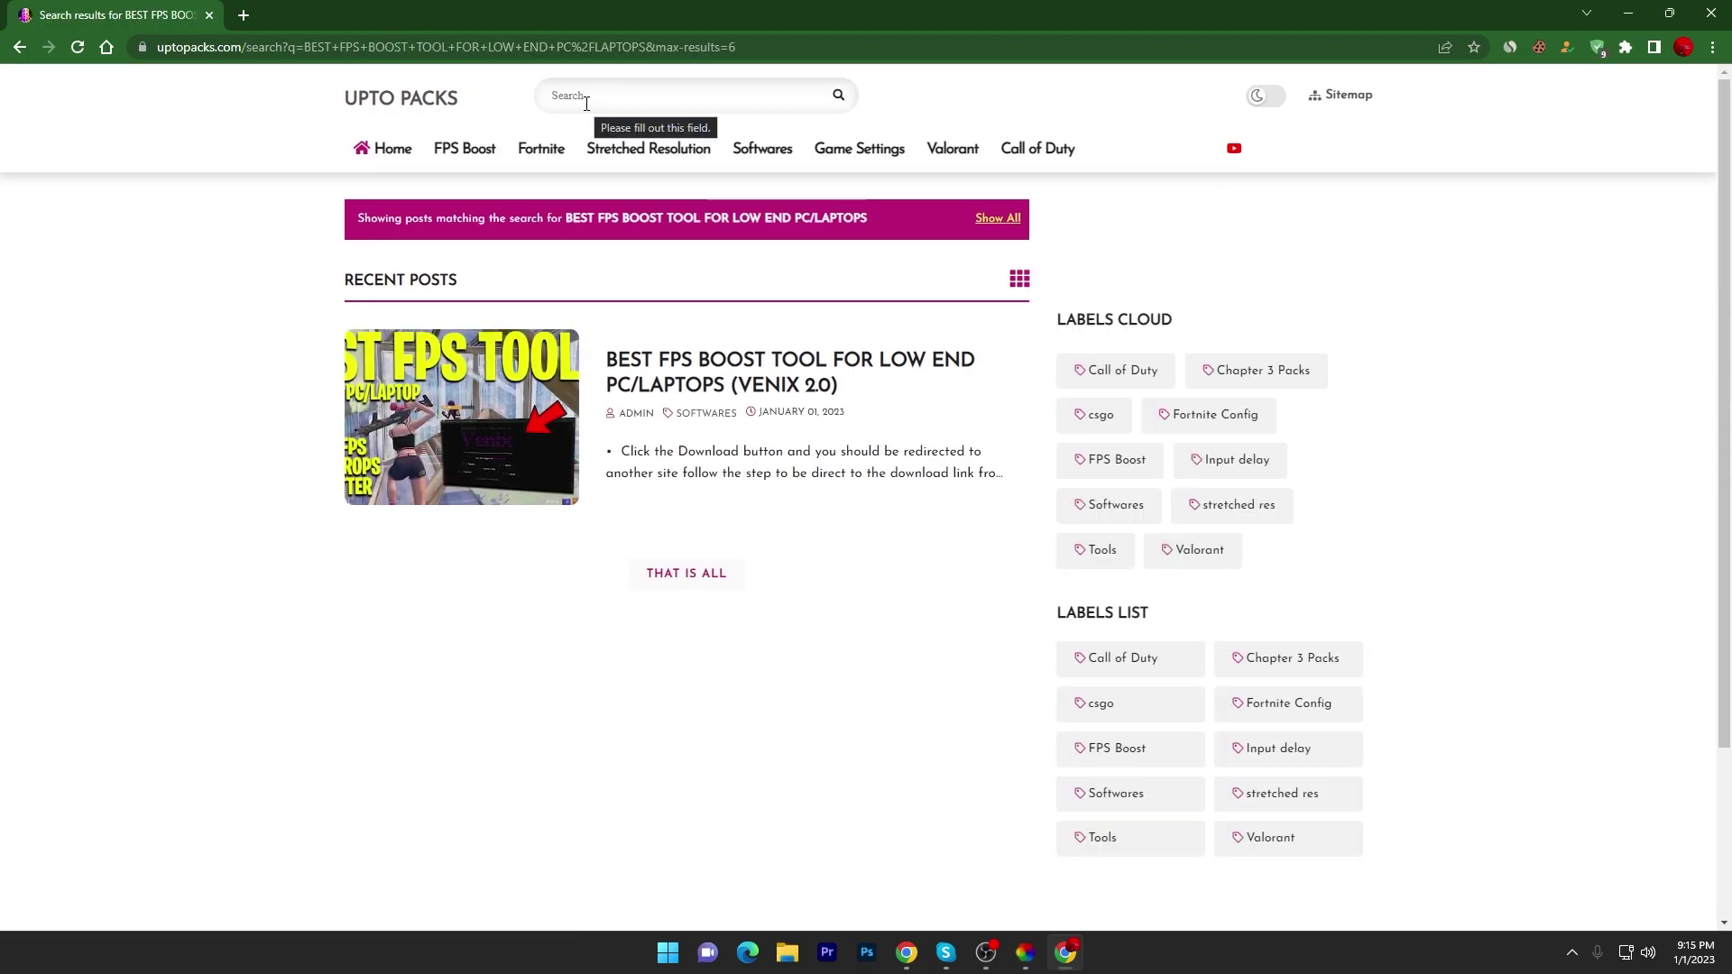
- Open the Venix 2.0 post's download link and unlock its MediaFire page through the Subscribe on YouTube action, then minimize the browser
left_click(469, 393)
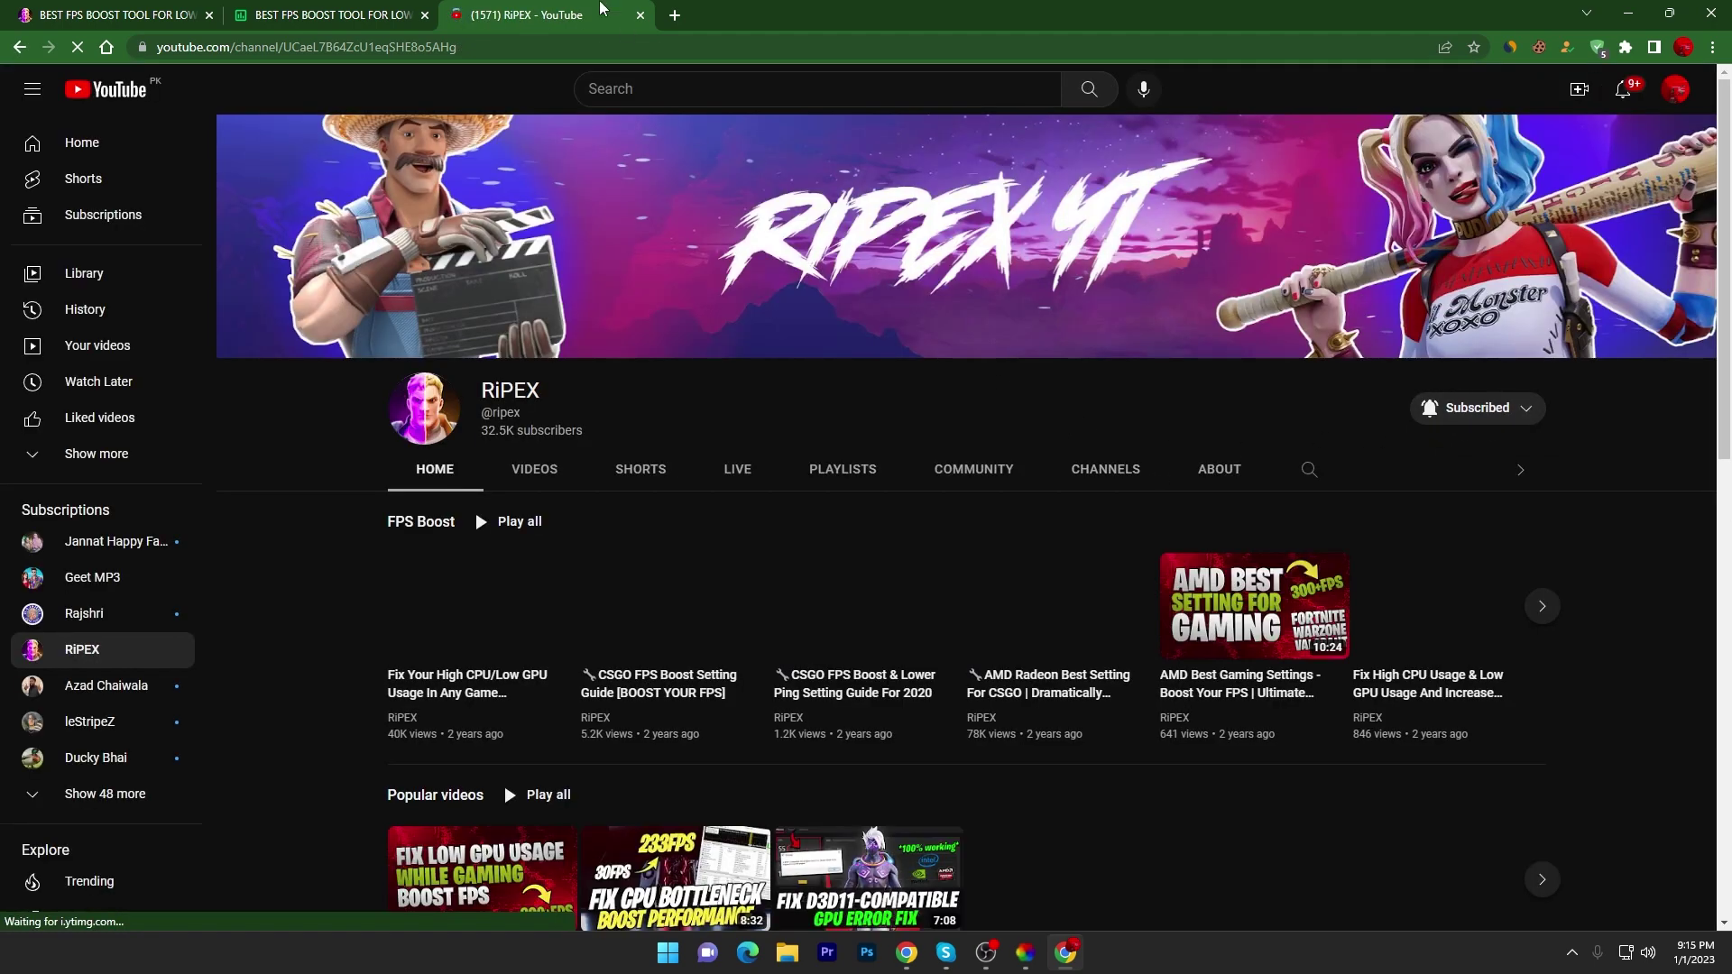
left_click(639, 15)
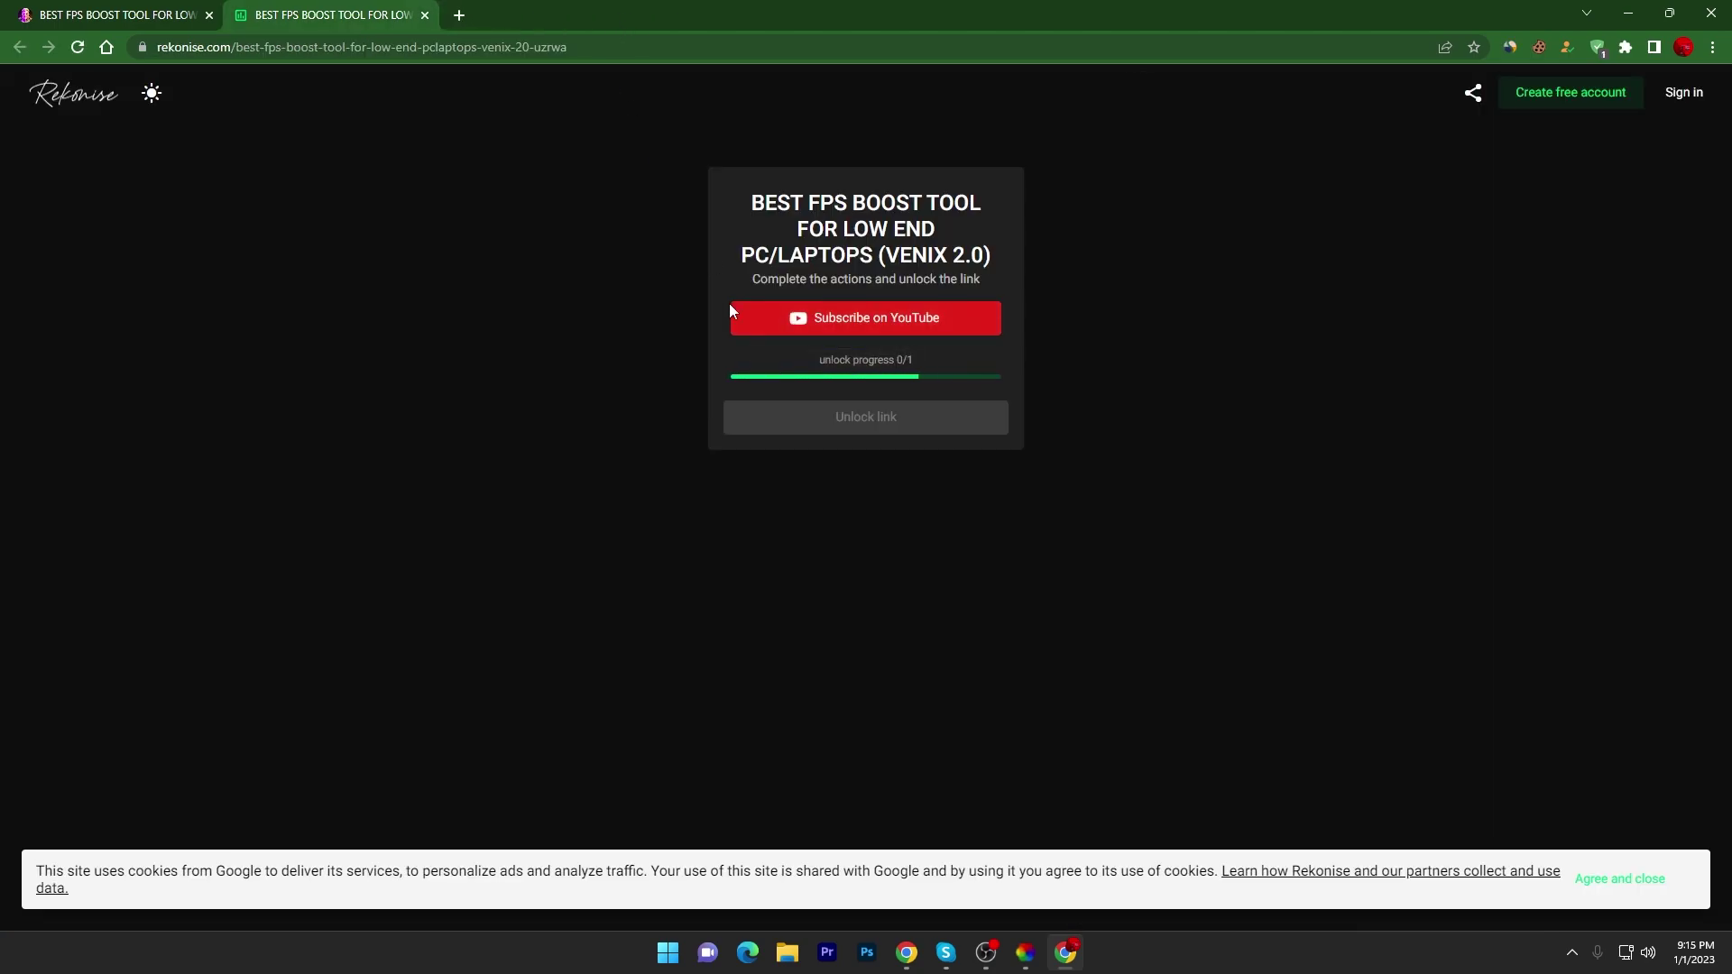
left_click(925, 428)
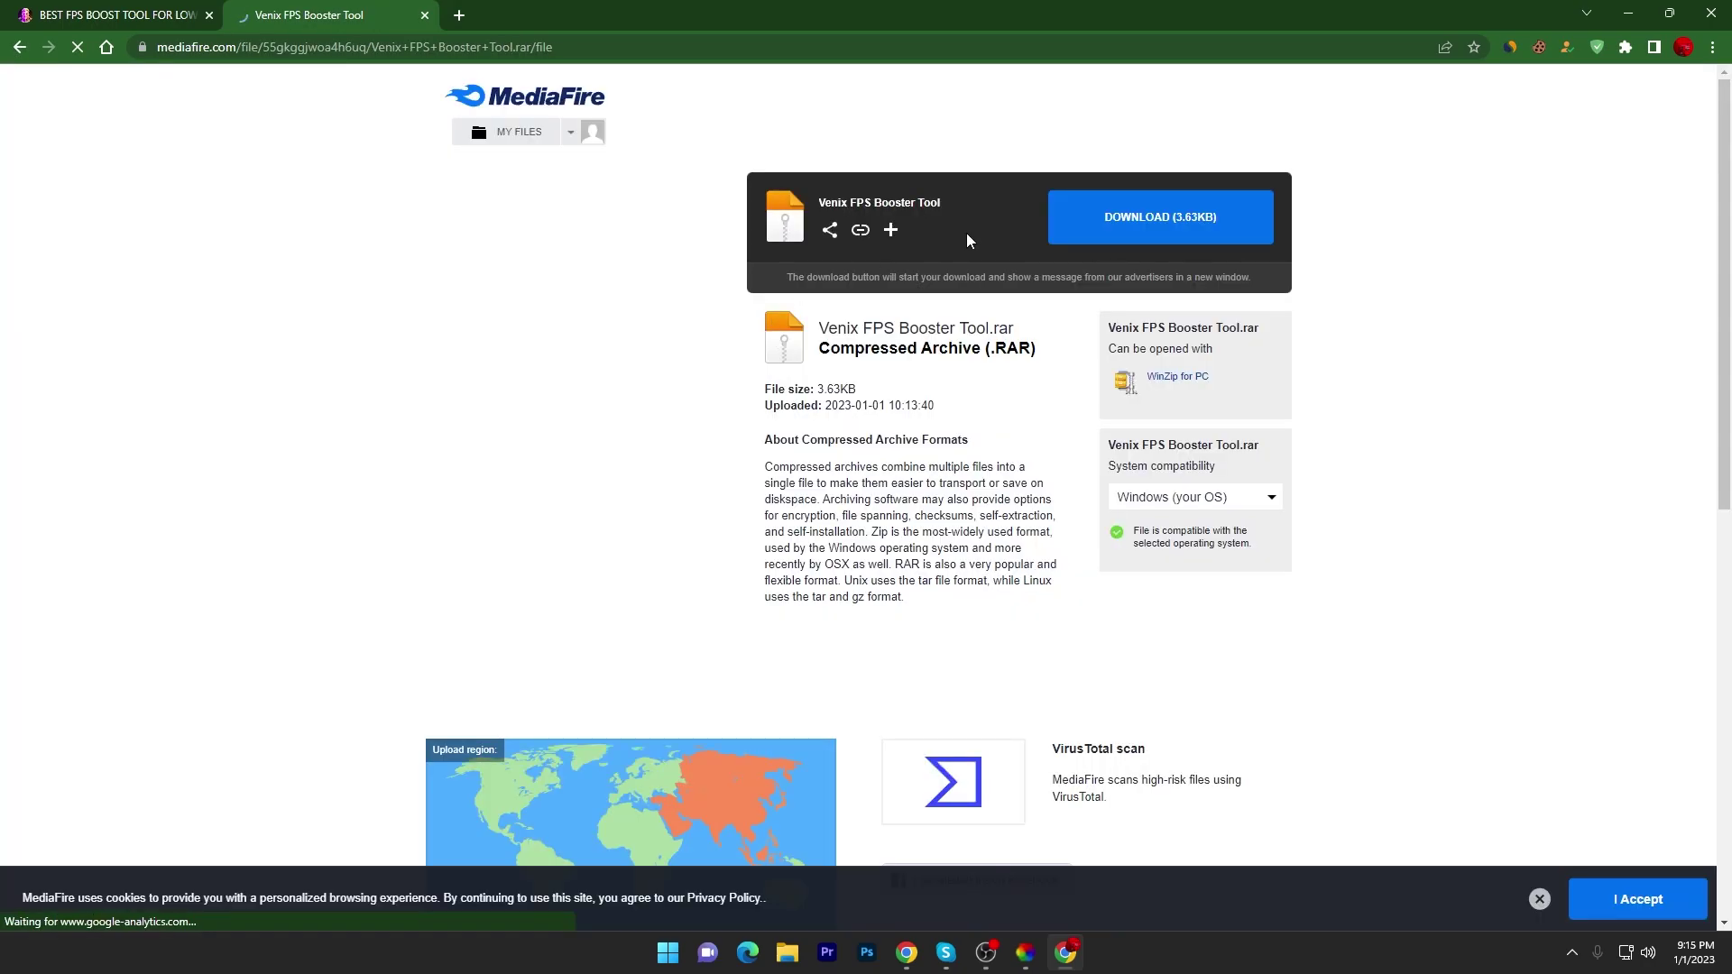
left_click(1621, 13)
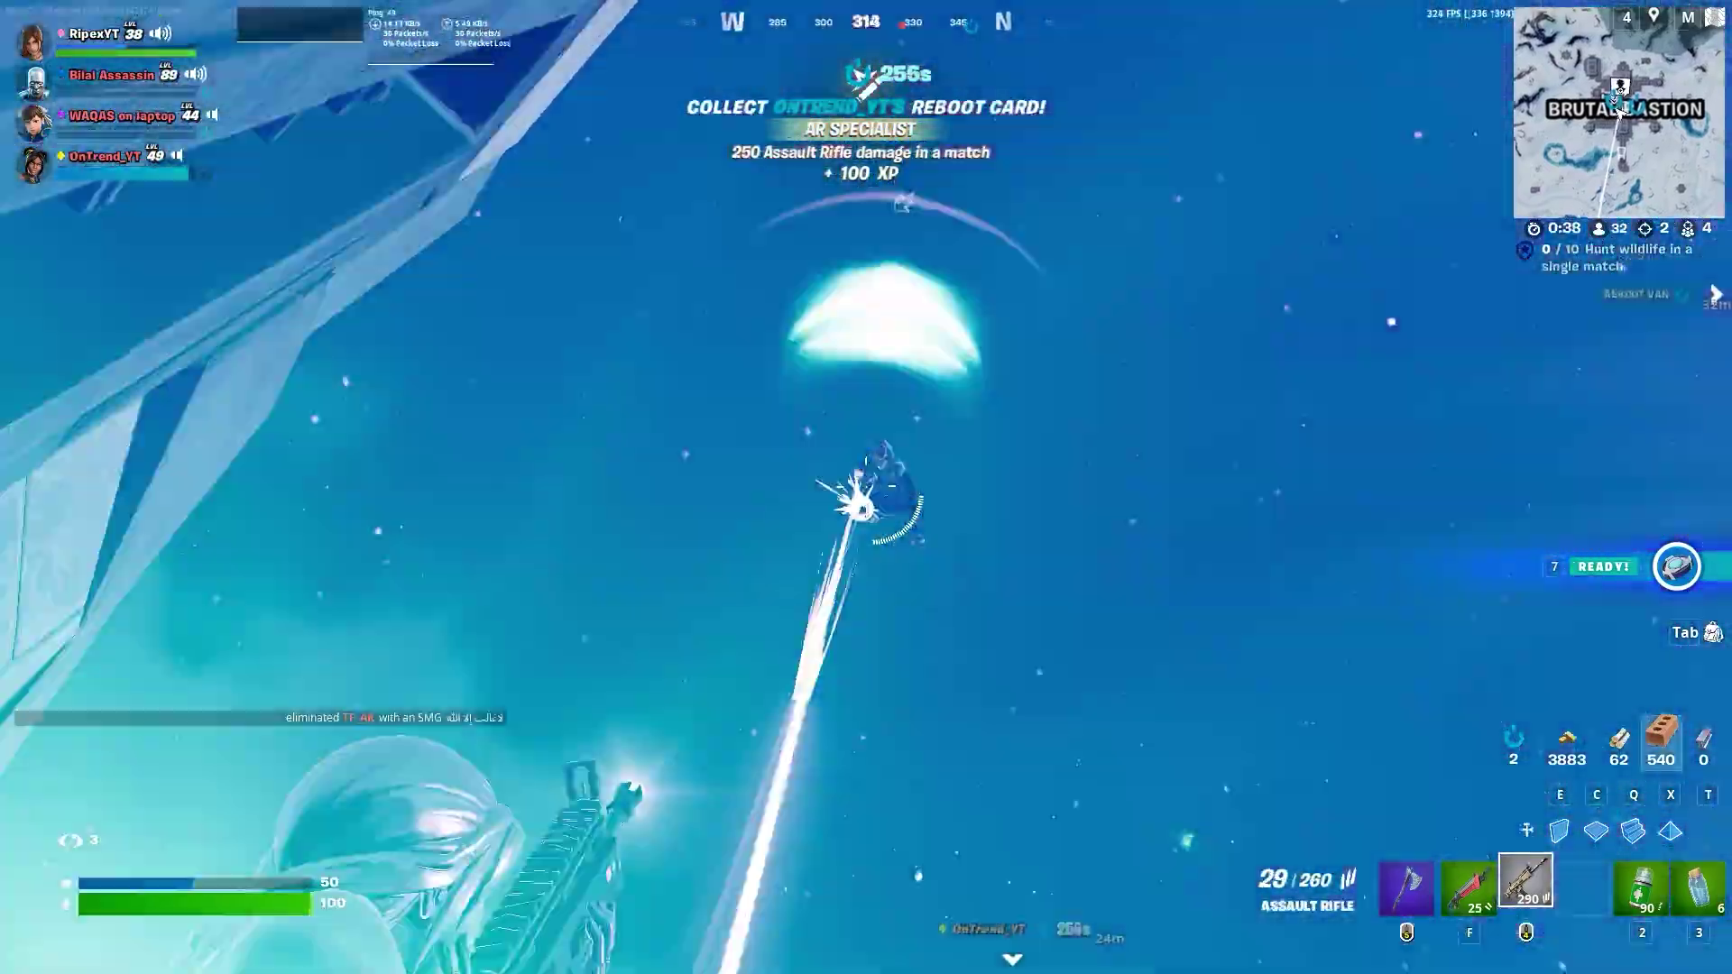
left_click(866, 488)
left_click(866, 488)
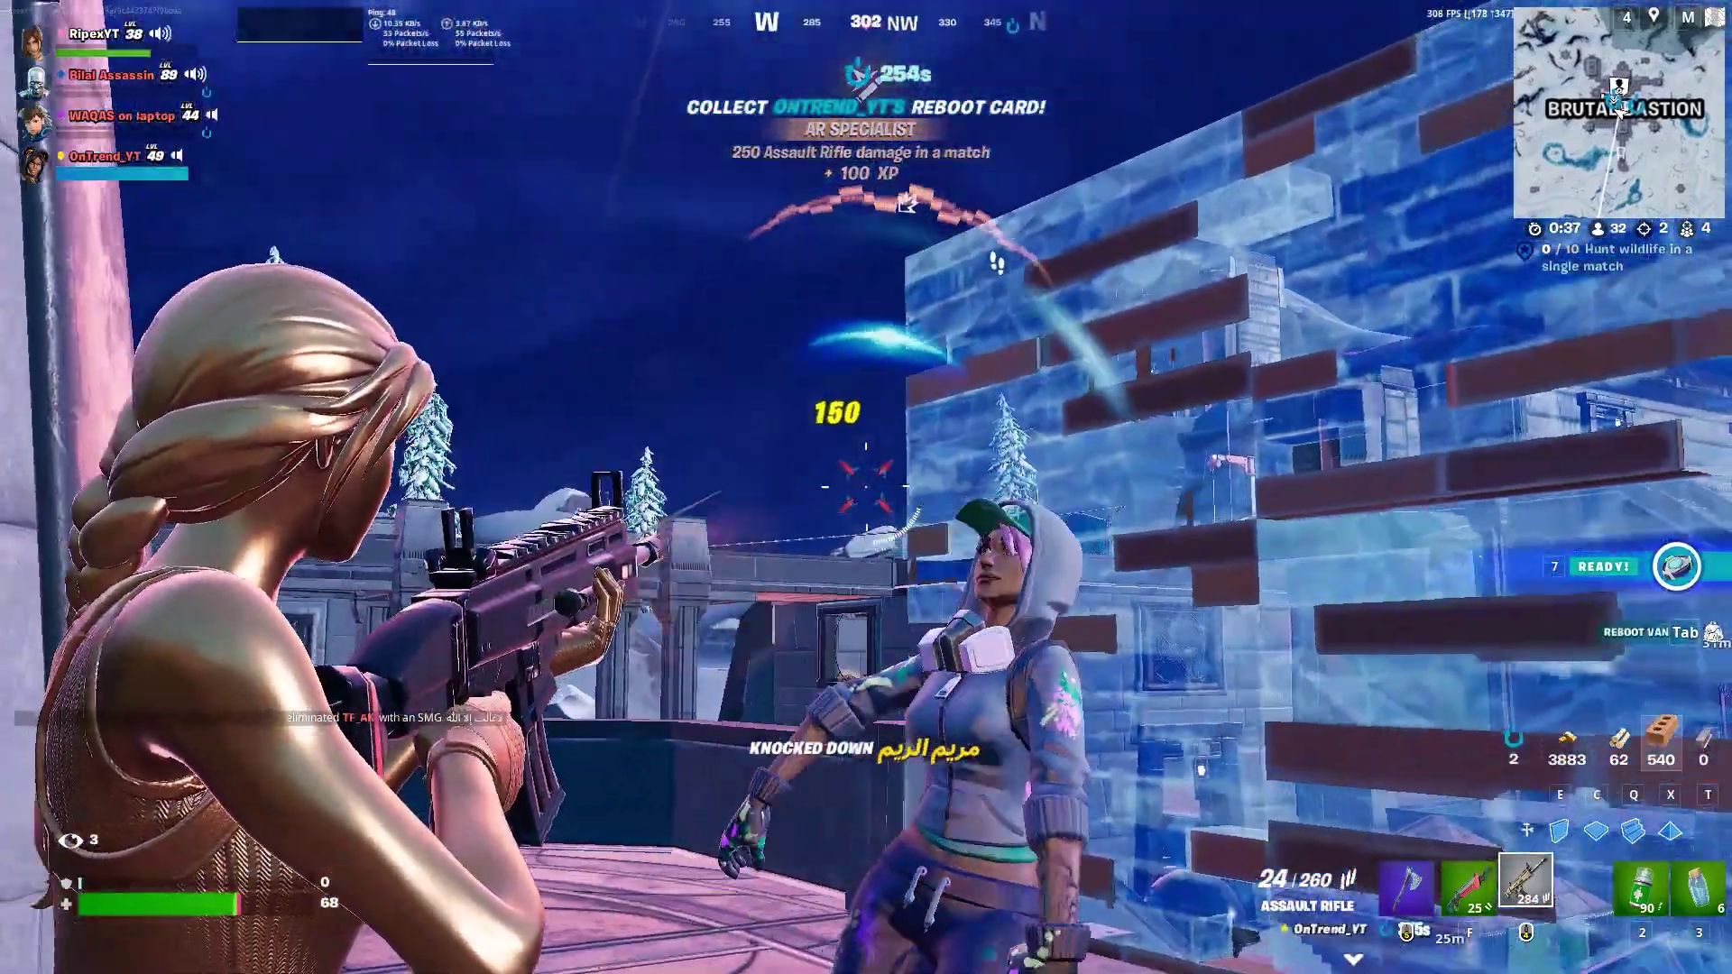
key("f")
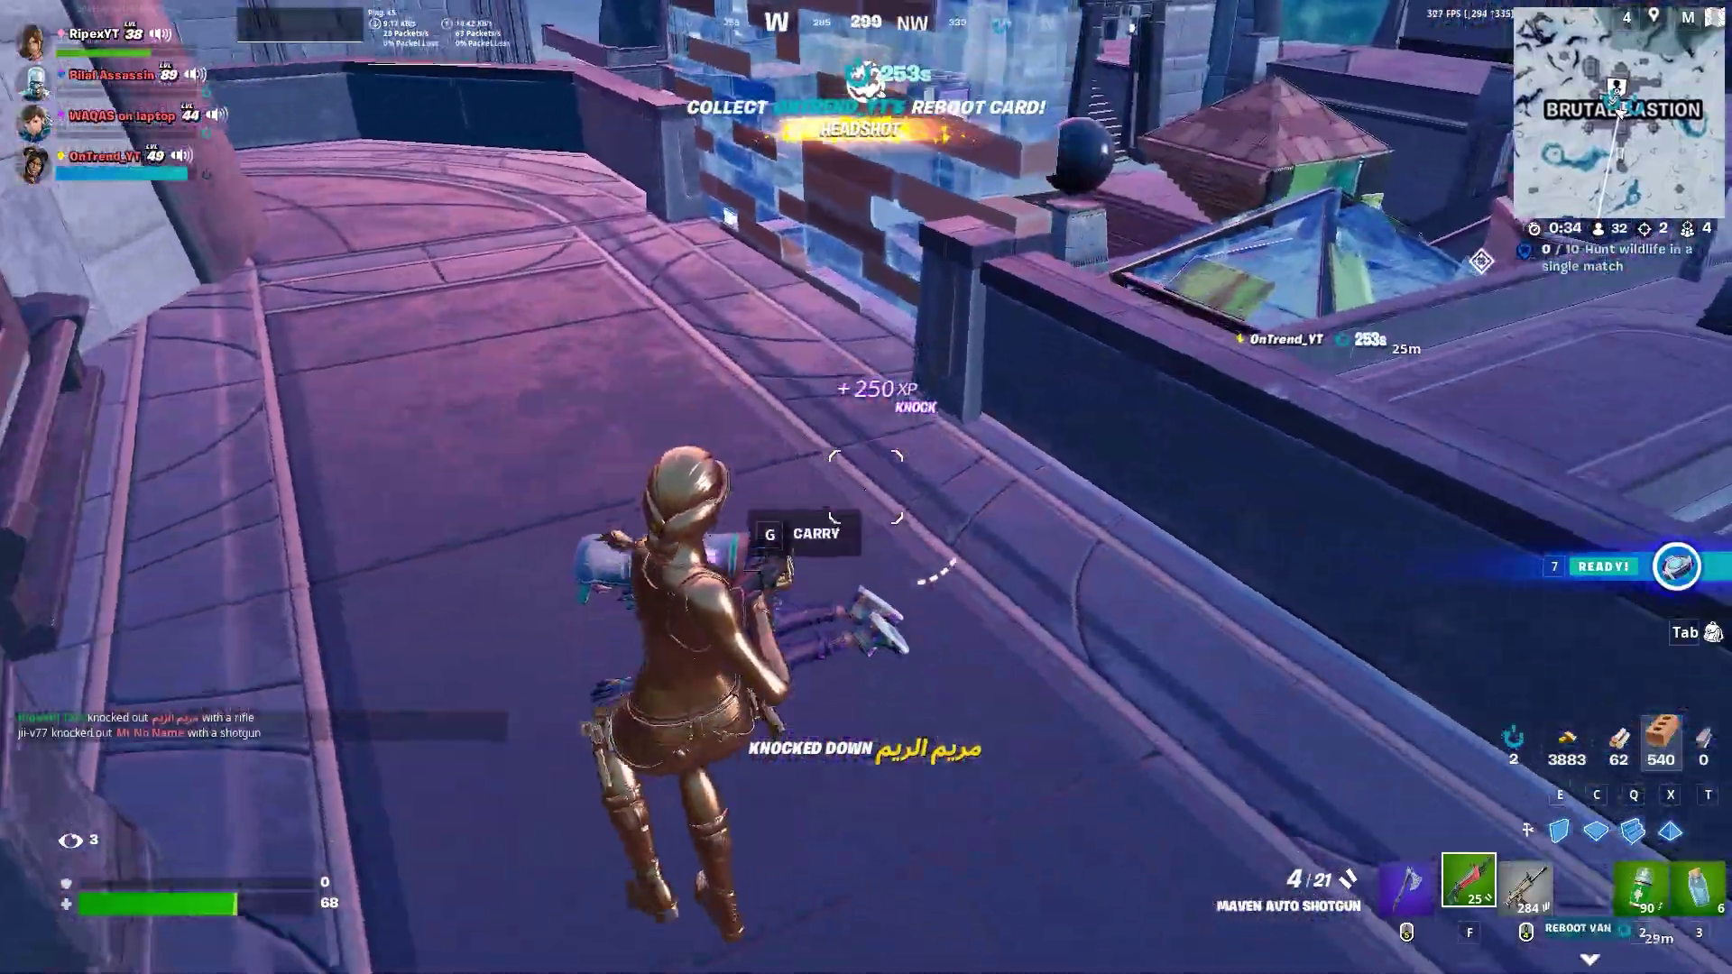
left_click(866, 488)
key("4")
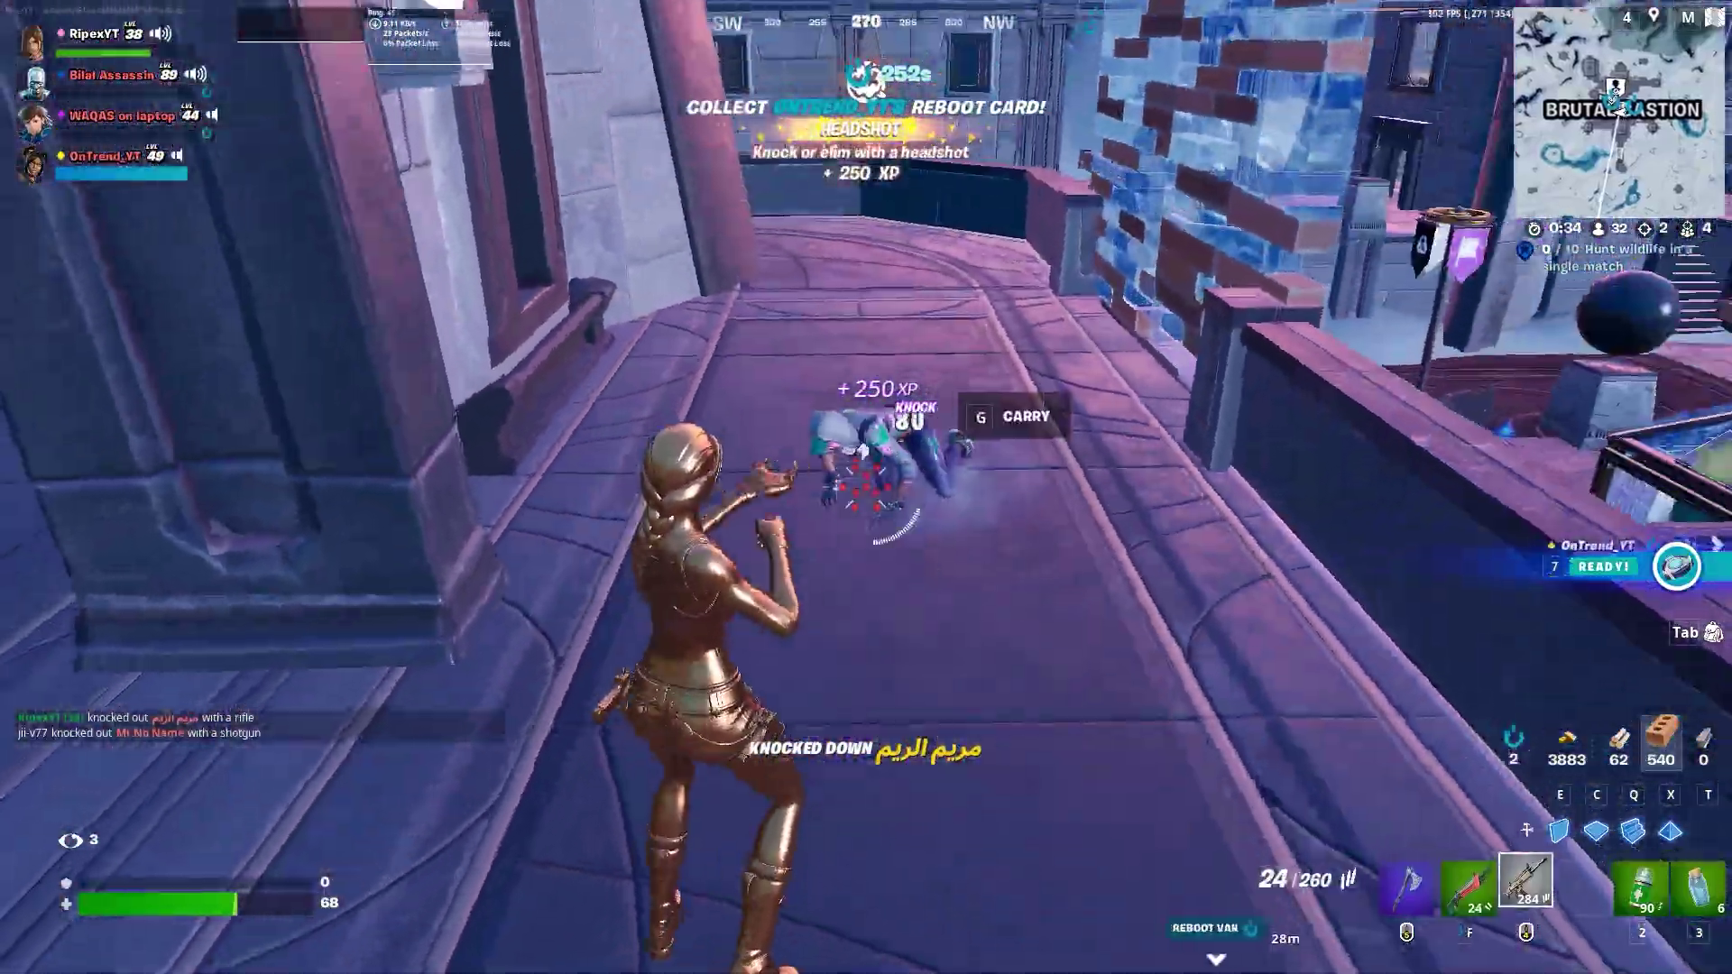
left_click(867, 487)
left_click(867, 487)
key("f")
key("r")
key("r")
key("e")
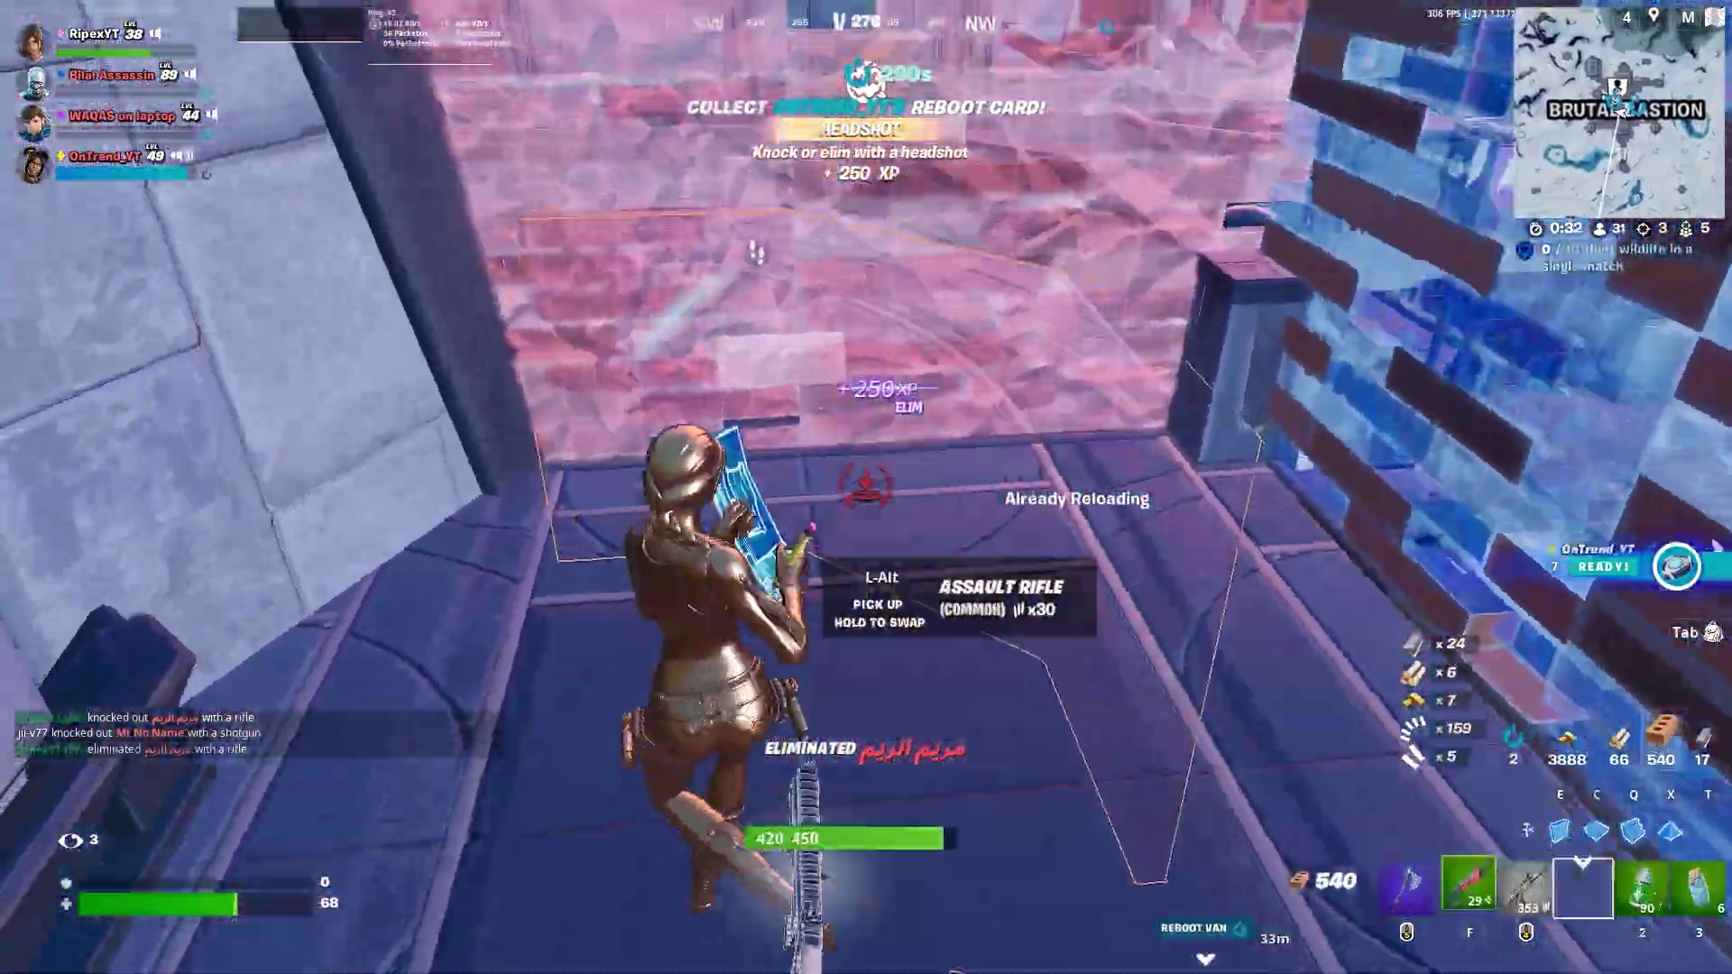
key("f")
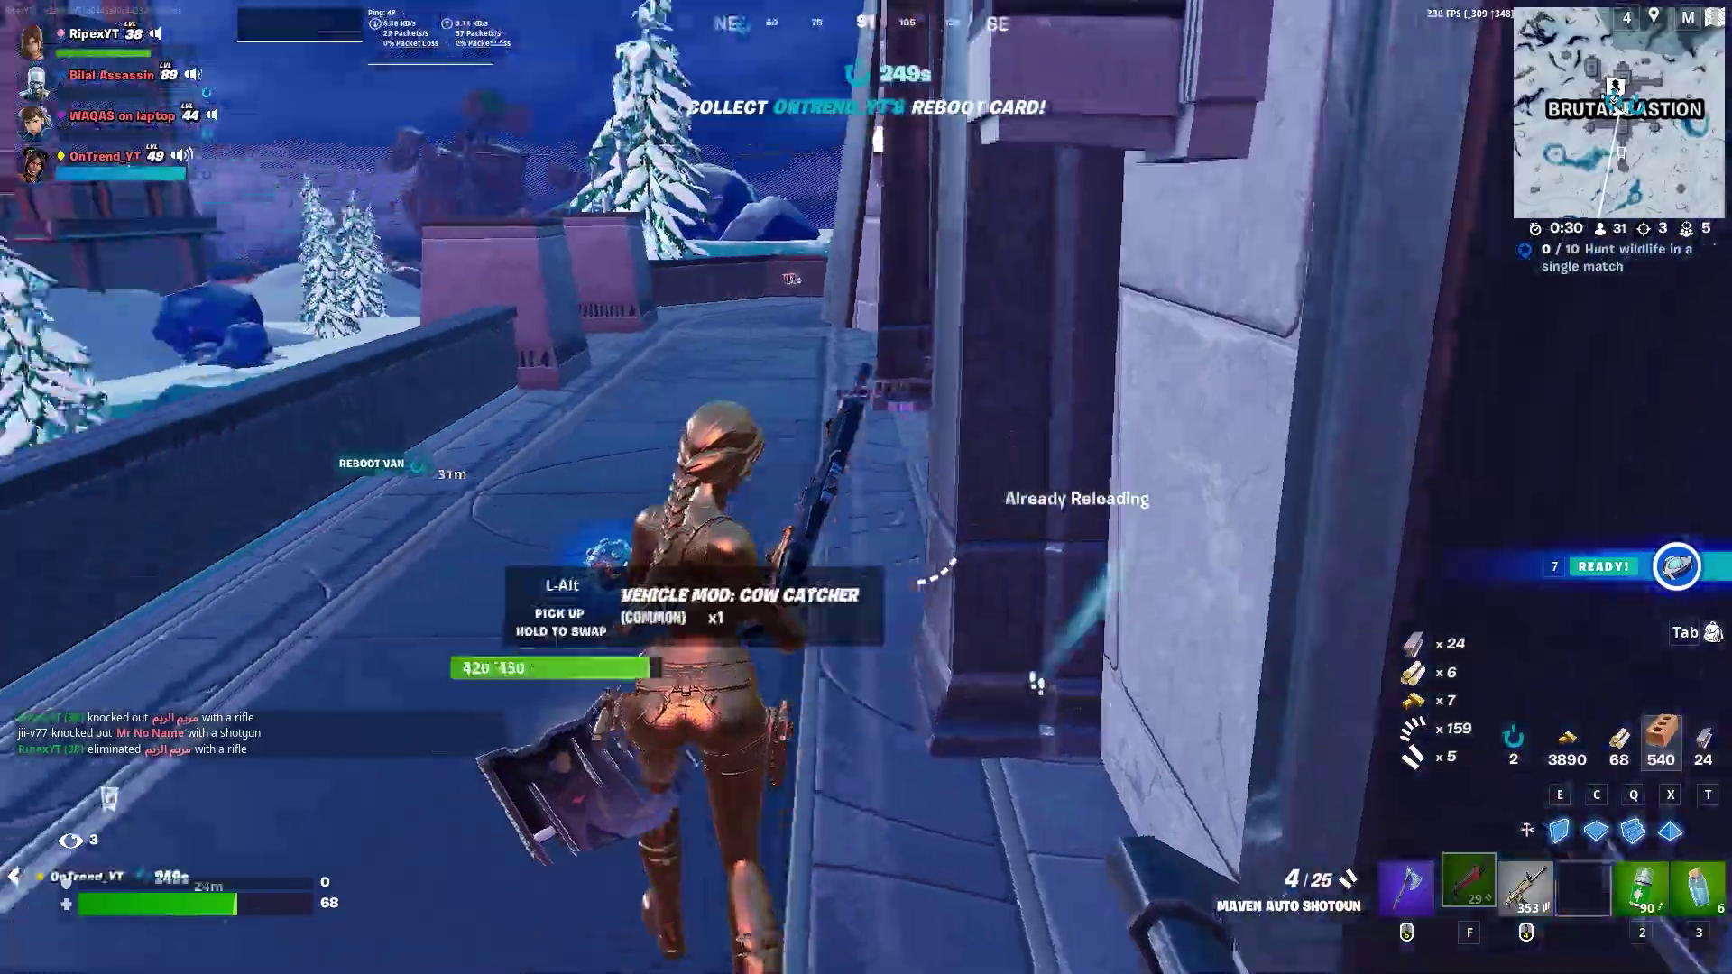
key("q")
left_click(866, 487)
key("f")
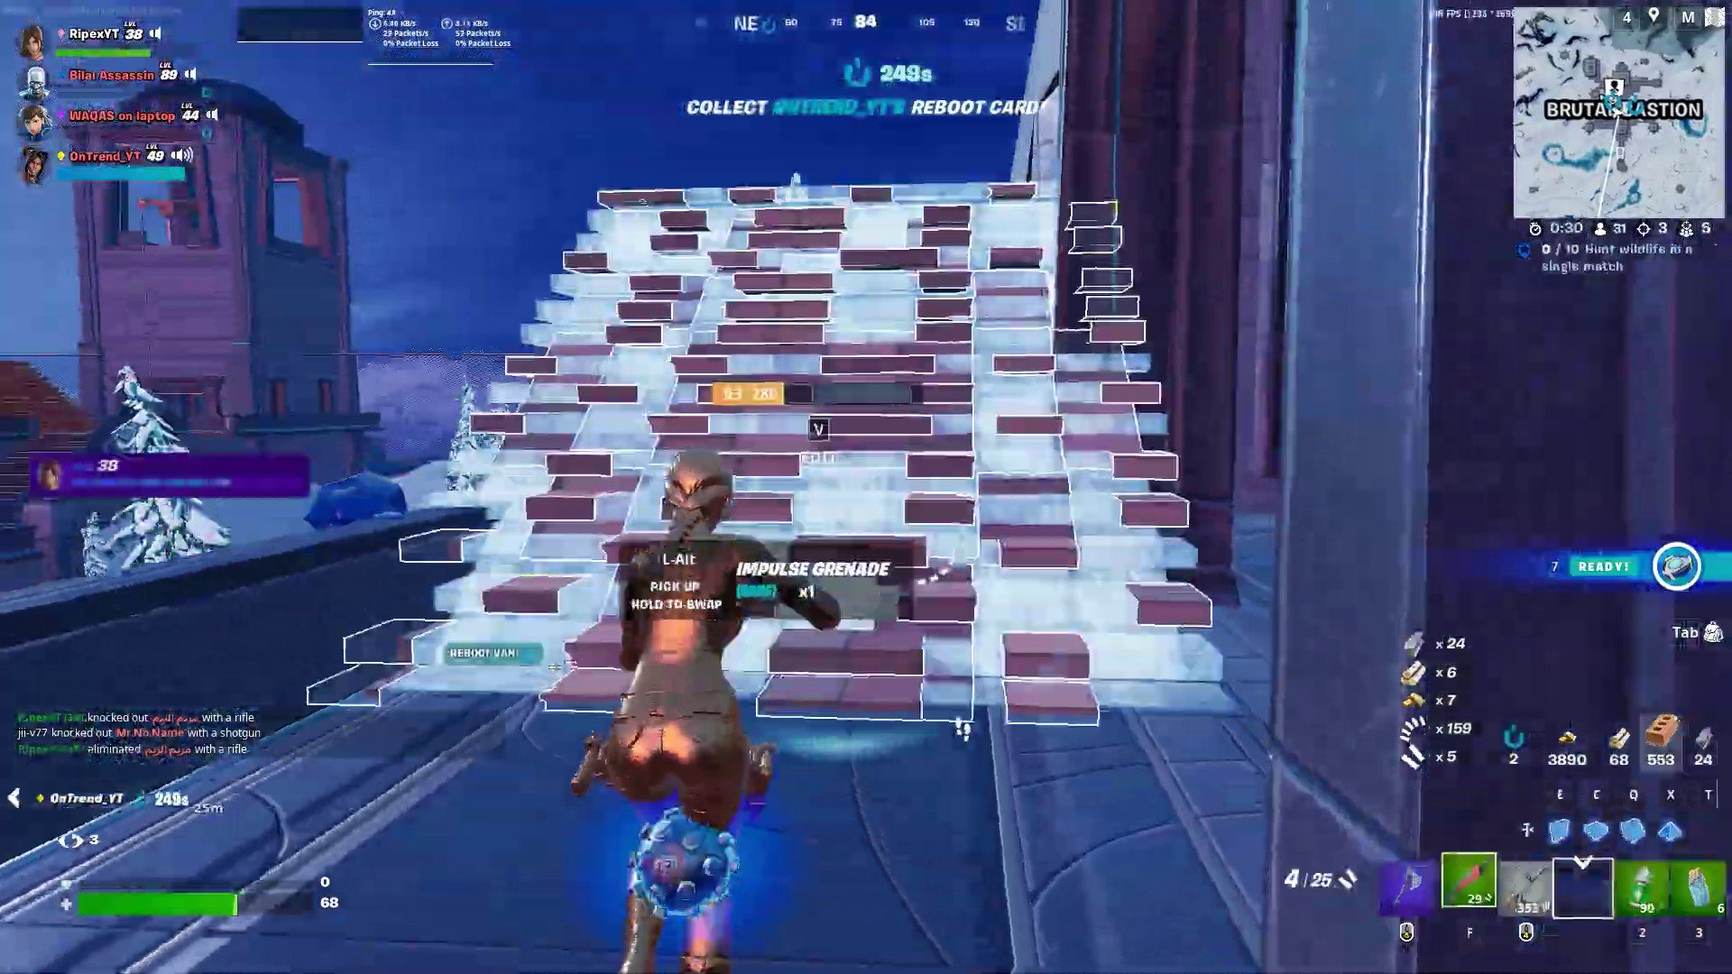
key("e")
right_click(866, 488)
key("c")
left_click(866, 487)
key("q")
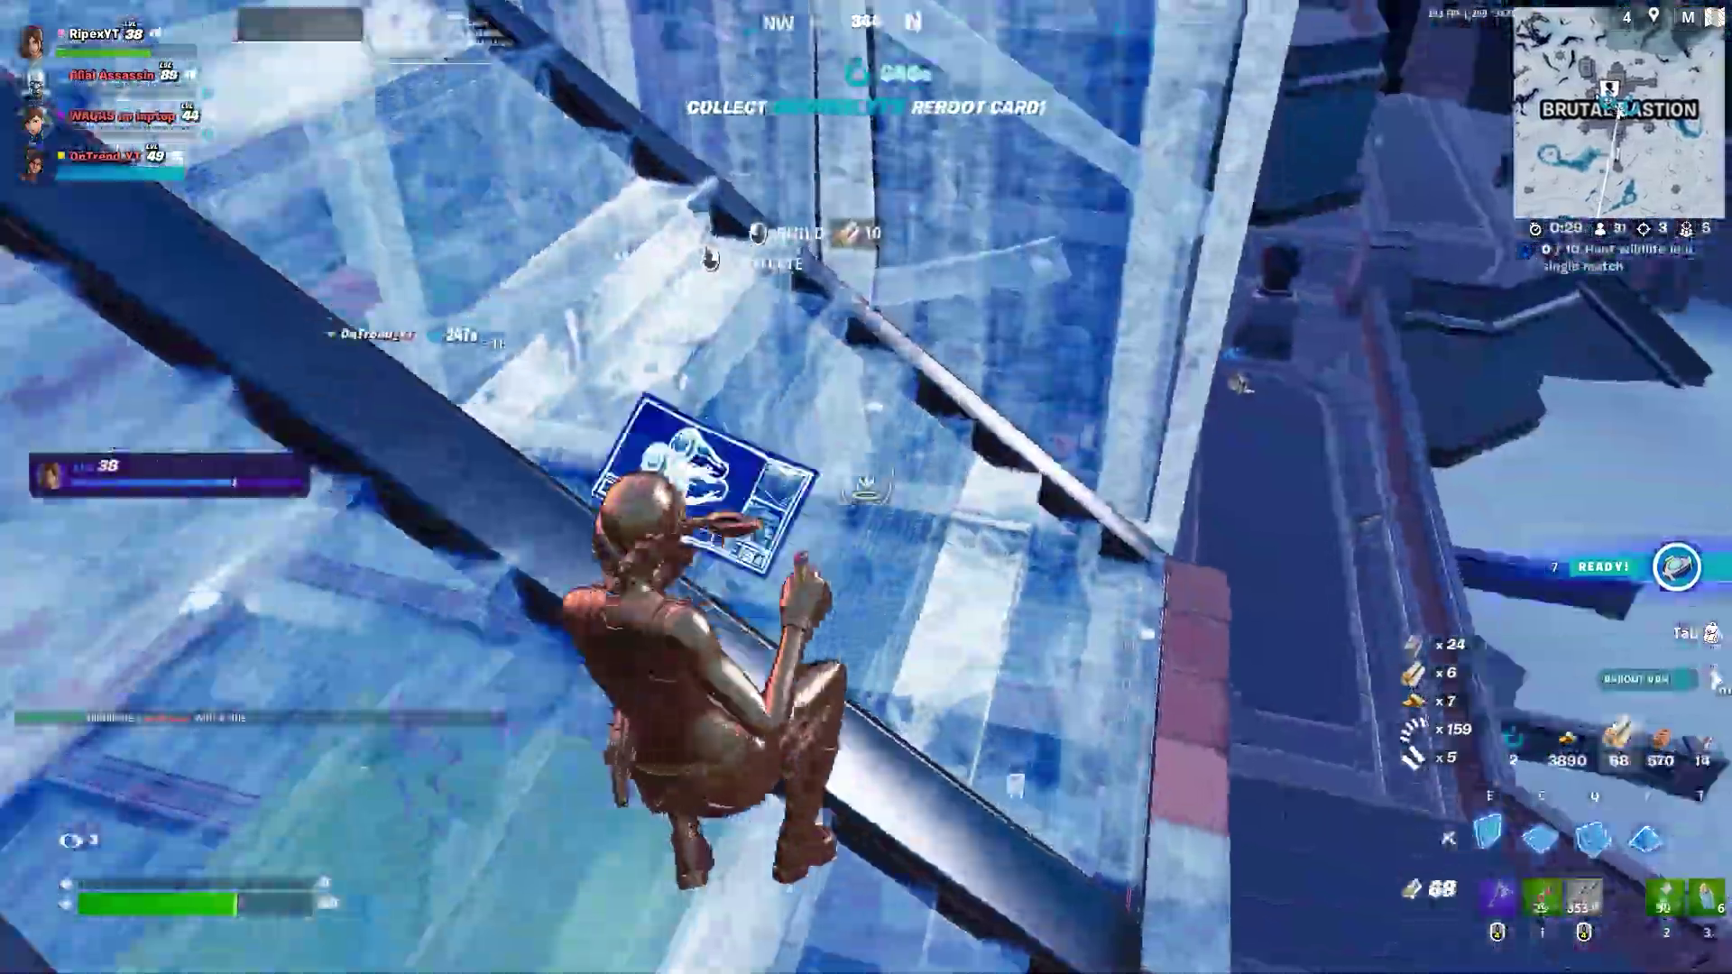
left_click(867, 487)
key("f")
key("space")
key("c")
left_click(866, 487)
key("f")
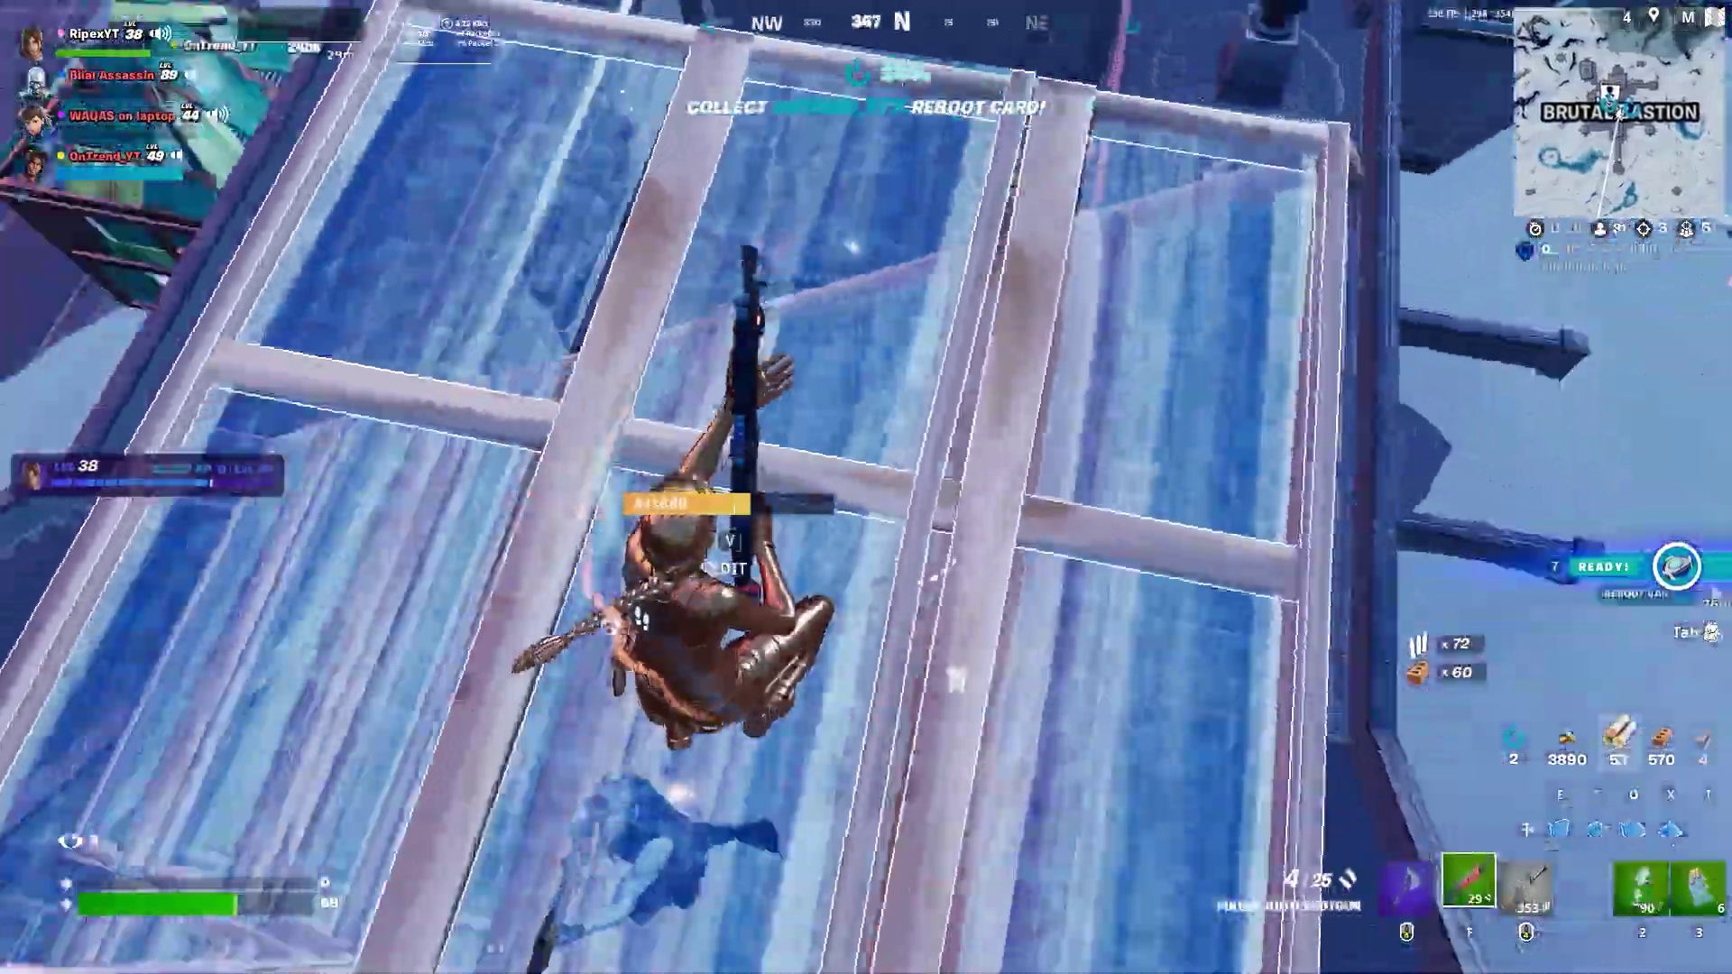